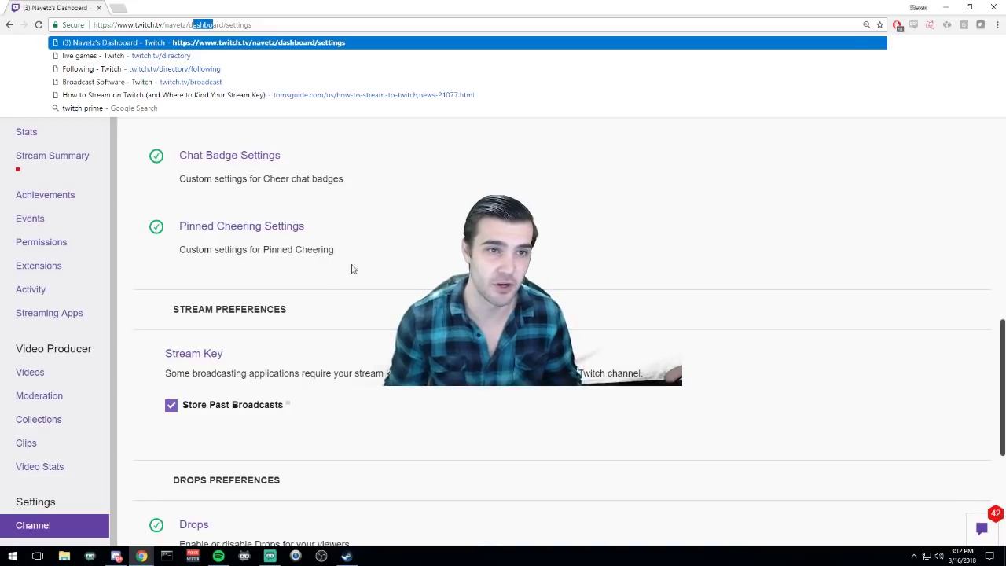
Dismiss the address suggestions and glance at the Twitch account menu before closing it.
{"action": "left_click", "coordinate": [353, 269]}
{"action": "scroll", "coordinate": [353, 268], "scroll_direction": "up", "scroll_amount": 4}
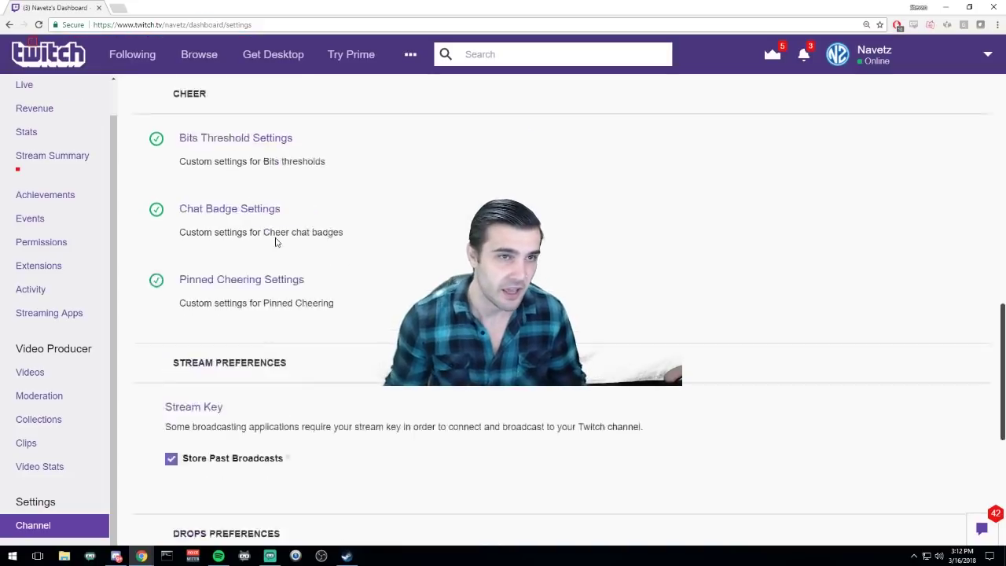
{"action": "left_click", "coordinate": [978, 53]}
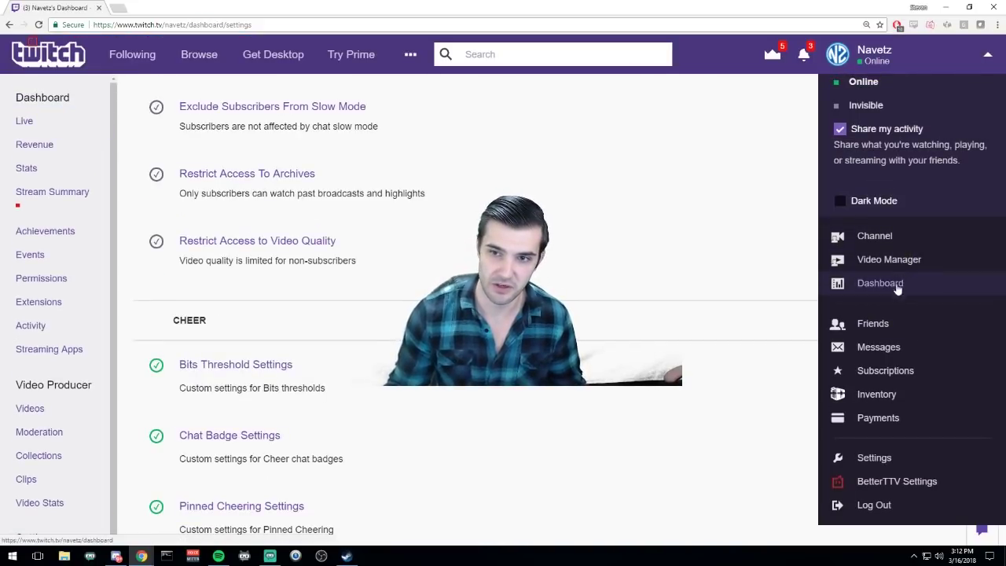
{"action": "left_click", "coordinate": [385, 150]}
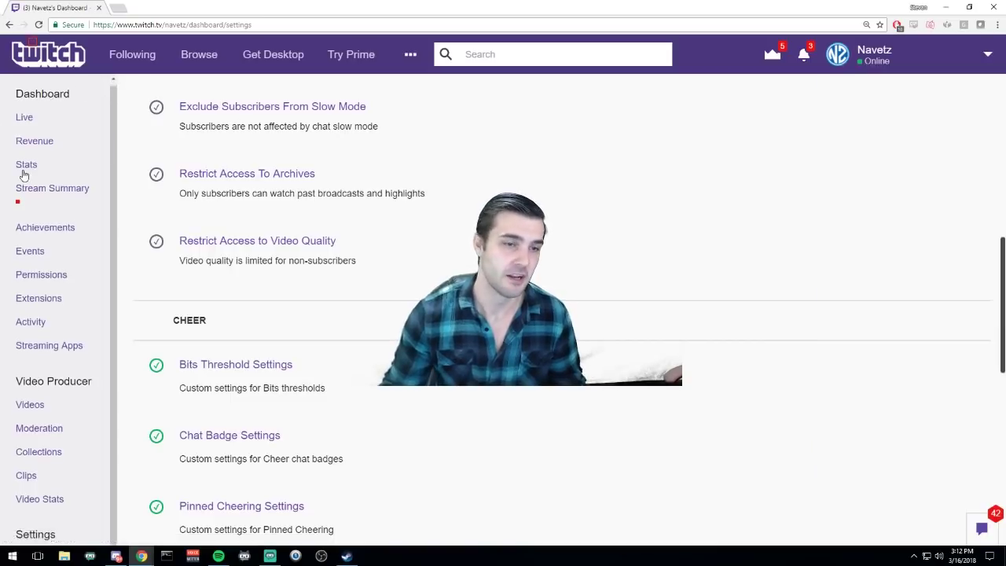
Find 'key' on the Twitch page and open the Stream Key settings page.
{"action": "scroll", "coordinate": [31, 488], "scroll_direction": "down", "scroll_amount": 1}
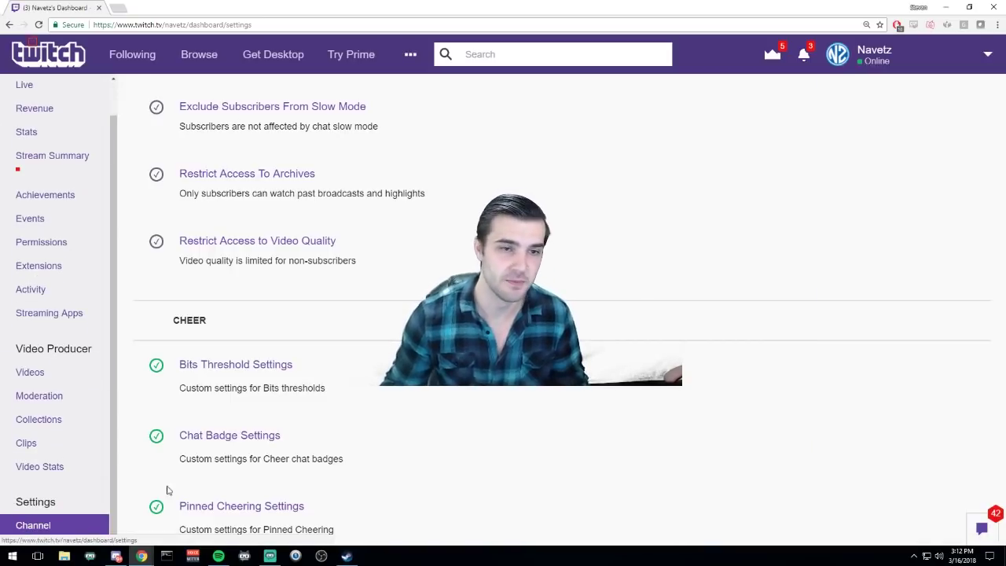
{"action": "scroll", "coordinate": [438, 269], "scroll_direction": "up", "scroll_amount": 5}
{"action": "scroll", "coordinate": [467, 193], "scroll_direction": "up", "scroll_amount": 2}
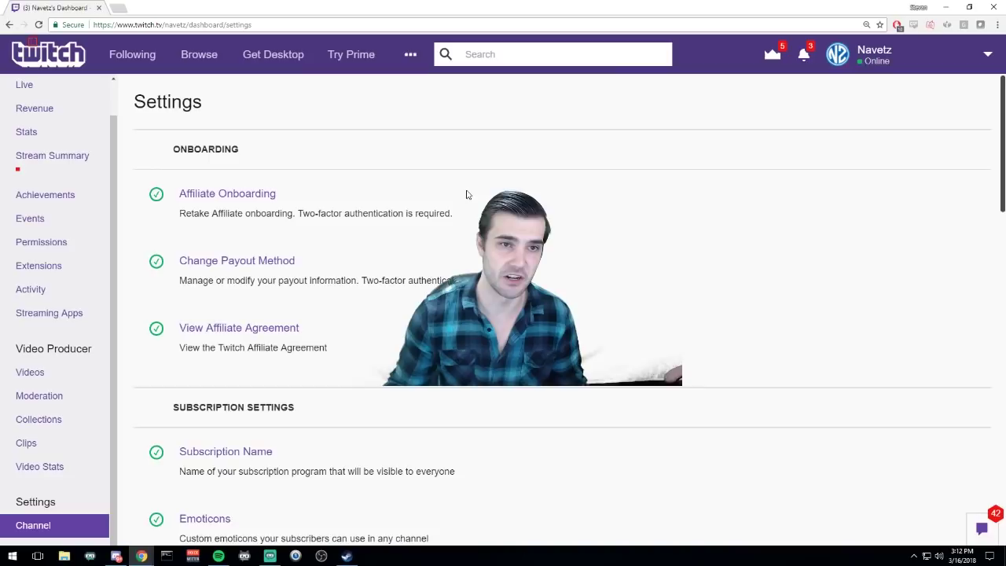
{"action": "key", "text": "ctrl+f"}
{"action": "type", "text": "key"}
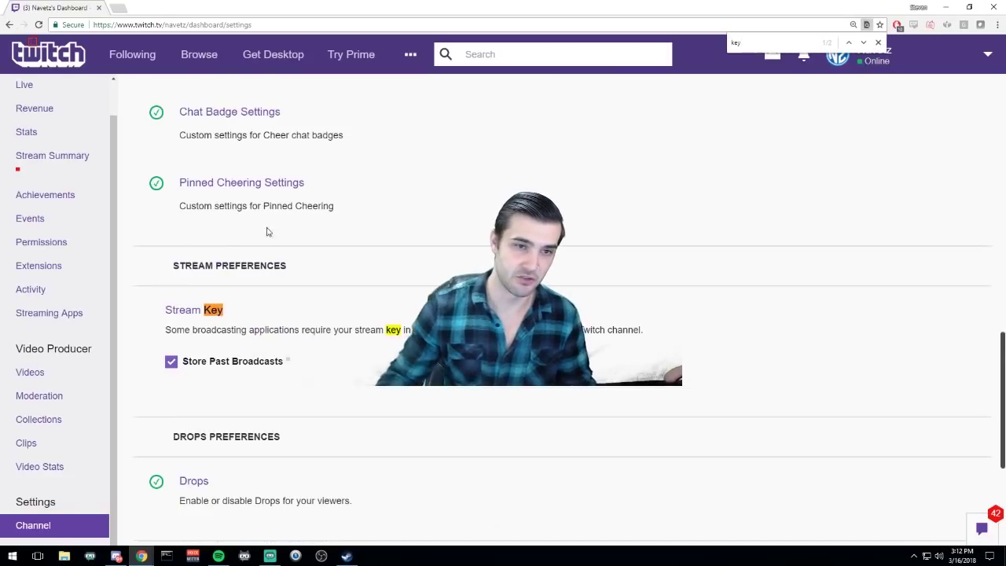
{"action": "left_click", "coordinate": [212, 315]}
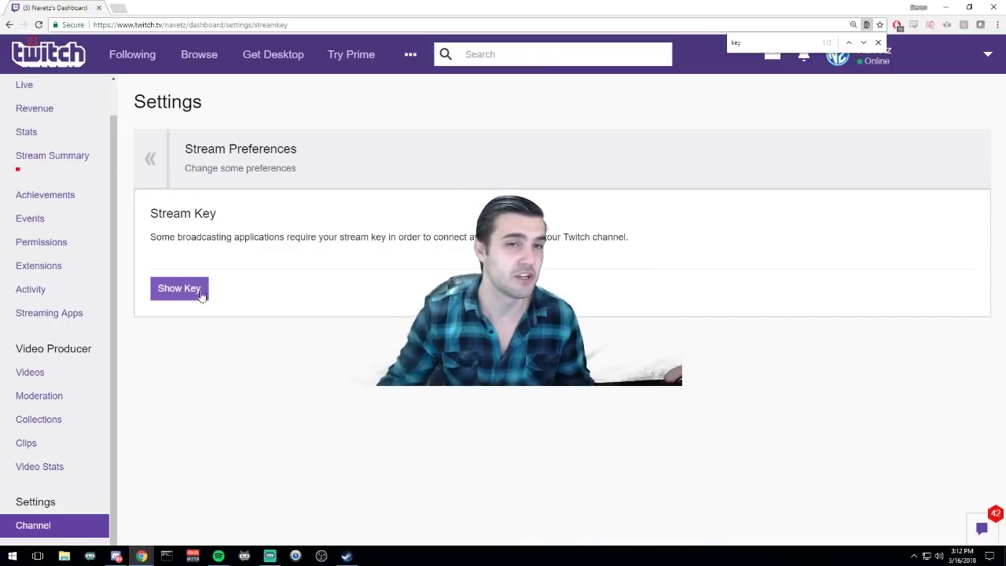
{"action": "key", "text": "alt+Tab"}
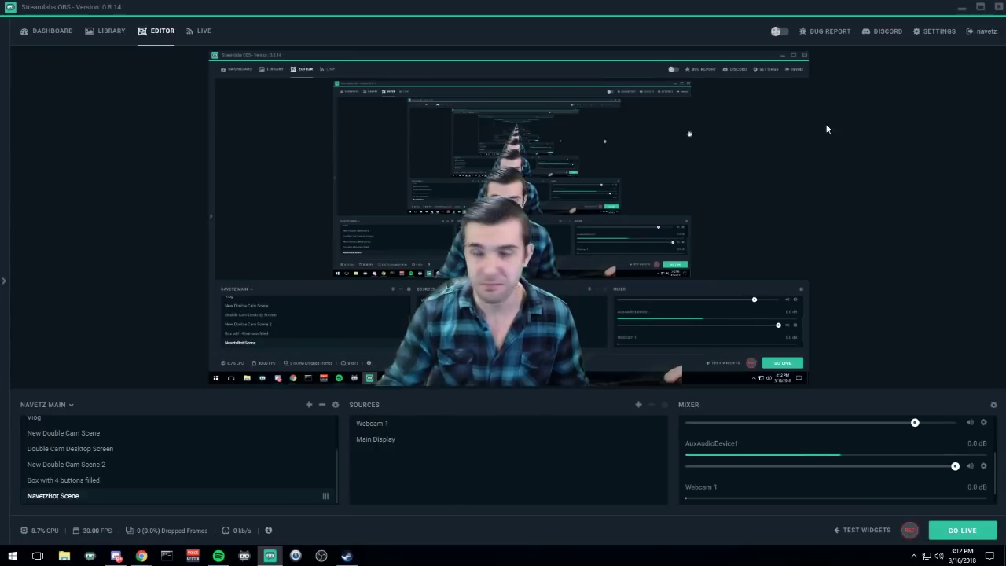
{"action": "left_click", "coordinate": [936, 33]}
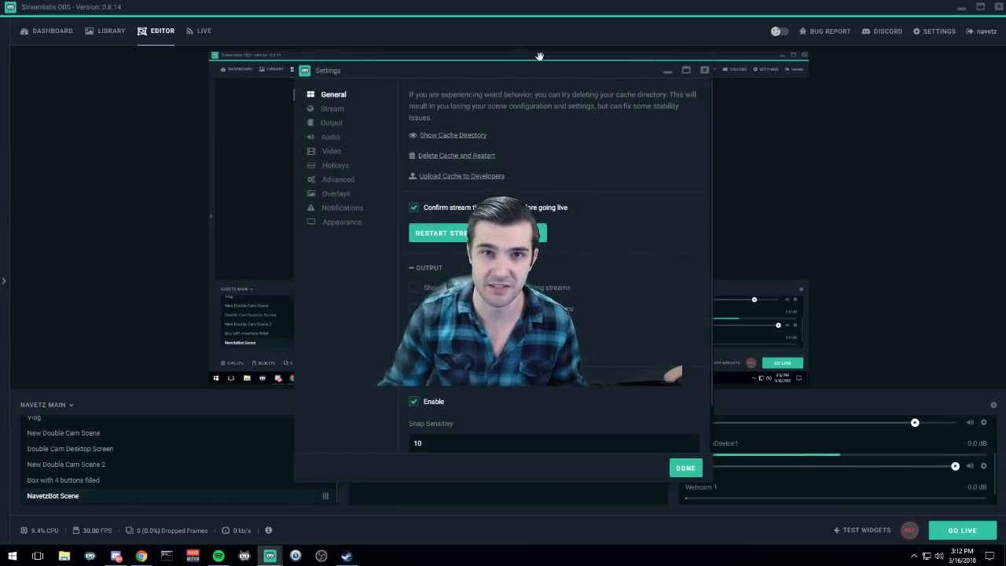
{"action": "left_click_drag", "start_coordinate": [533, 70], "coordinate": [222, 34]}
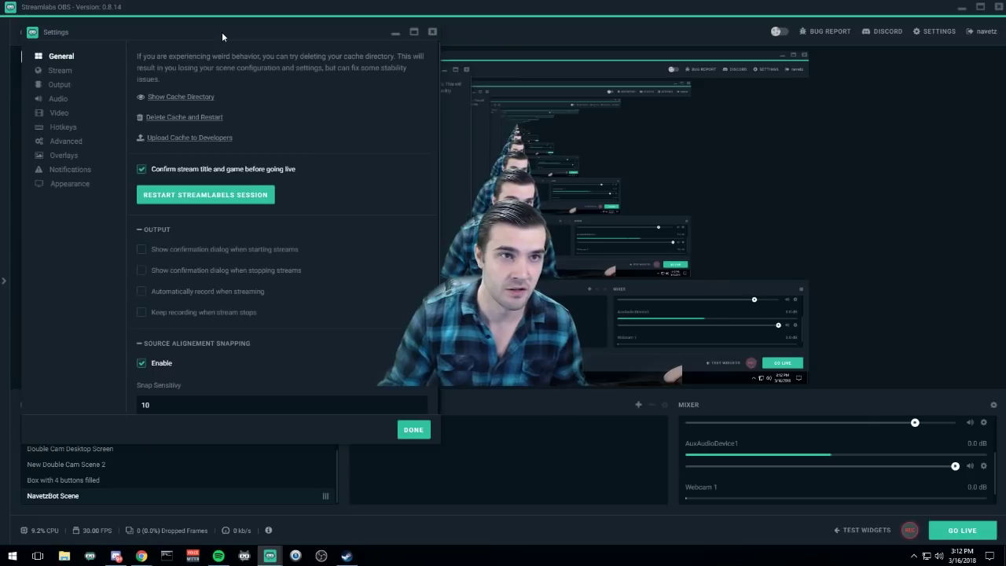
{"action": "left_click", "coordinate": [61, 71]}
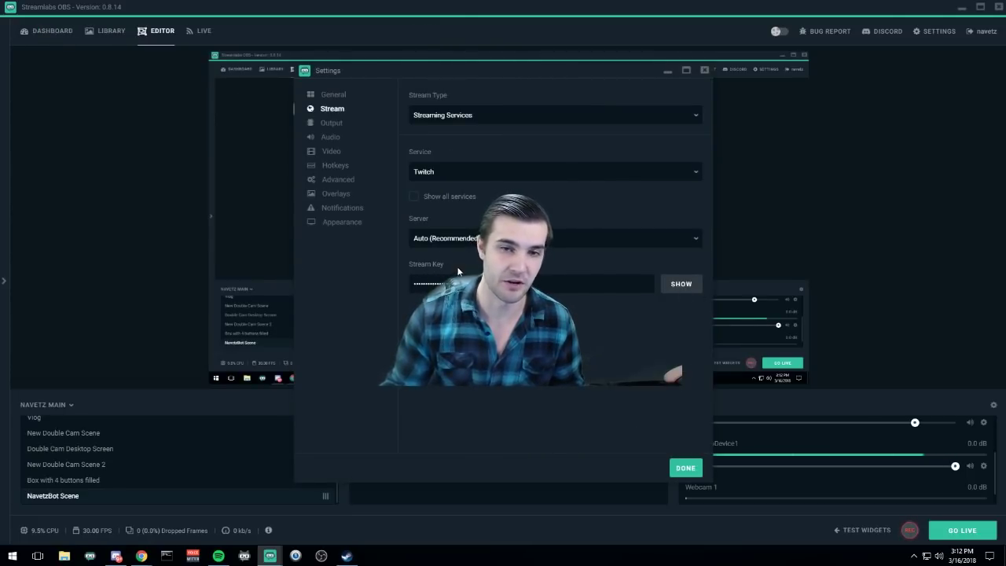
{"action": "left_click", "coordinate": [704, 70]}
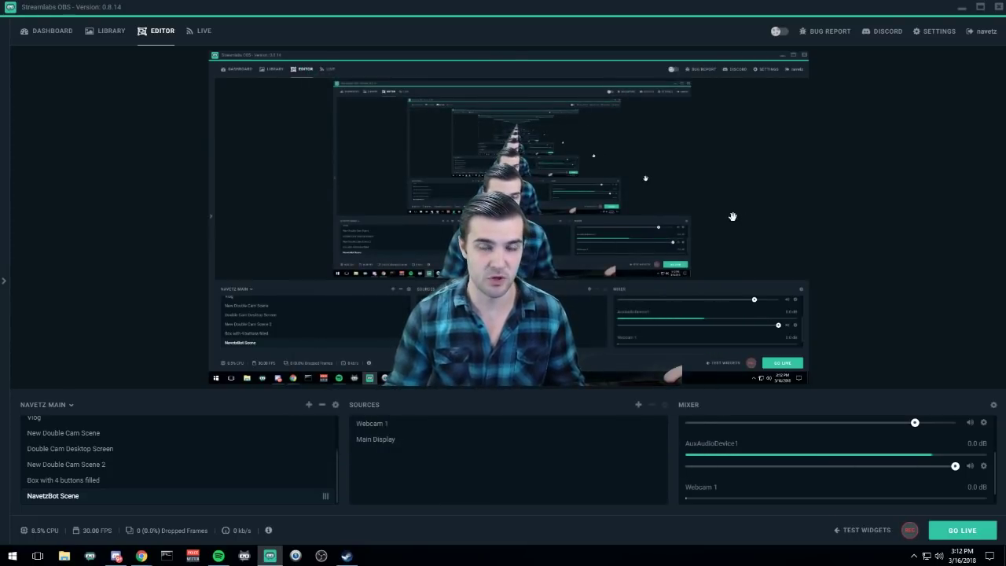
Load streamlabs.com in a new browser tab, view the Streamlabs OBS page, then return to the app.
{"action": "key", "text": "alt+Tab"}
{"action": "key", "text": "ctrl+t"}
{"action": "type", "text": "streamlabs.com"}
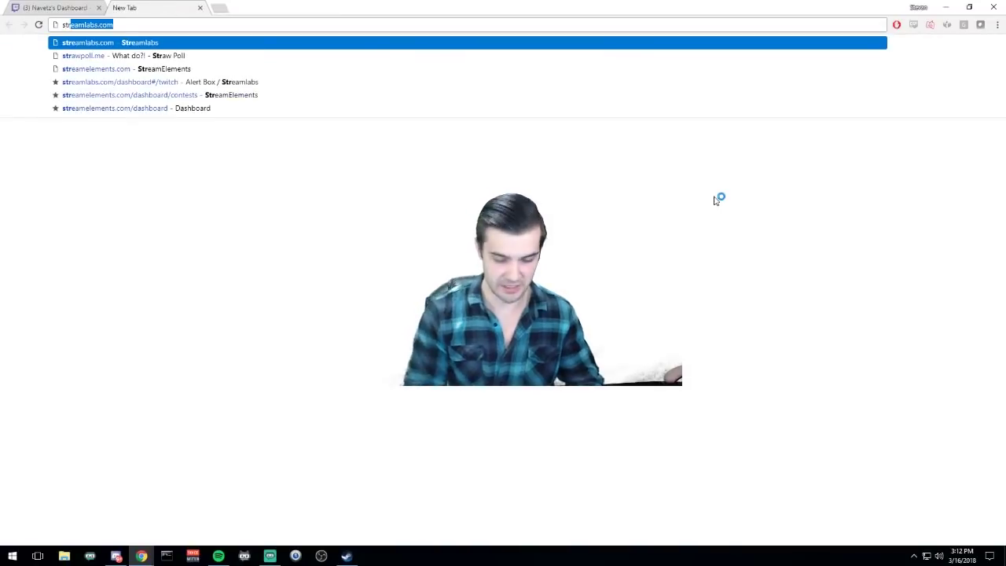
{"action": "key", "text": "Return"}
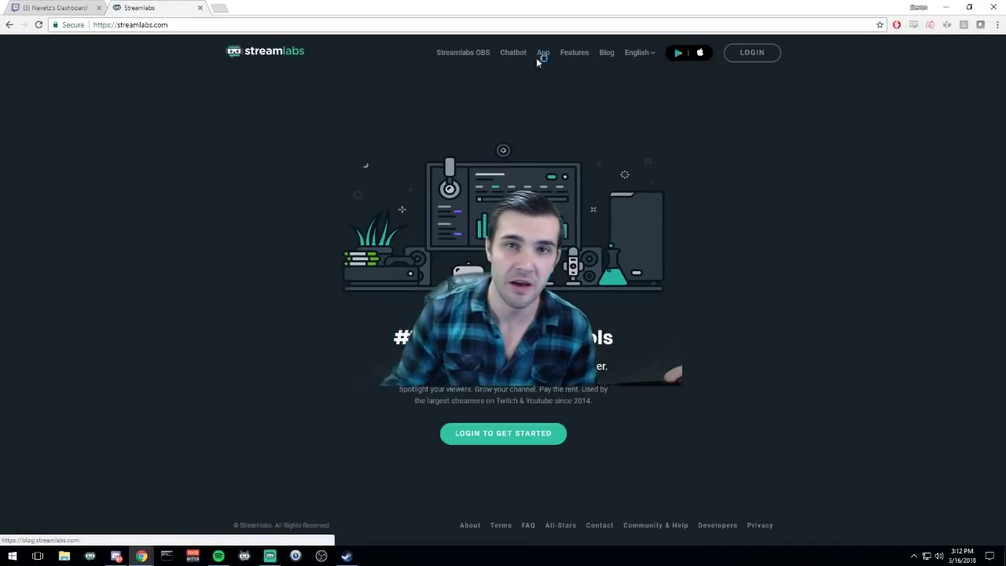
{"action": "left_click", "coordinate": [472, 52]}
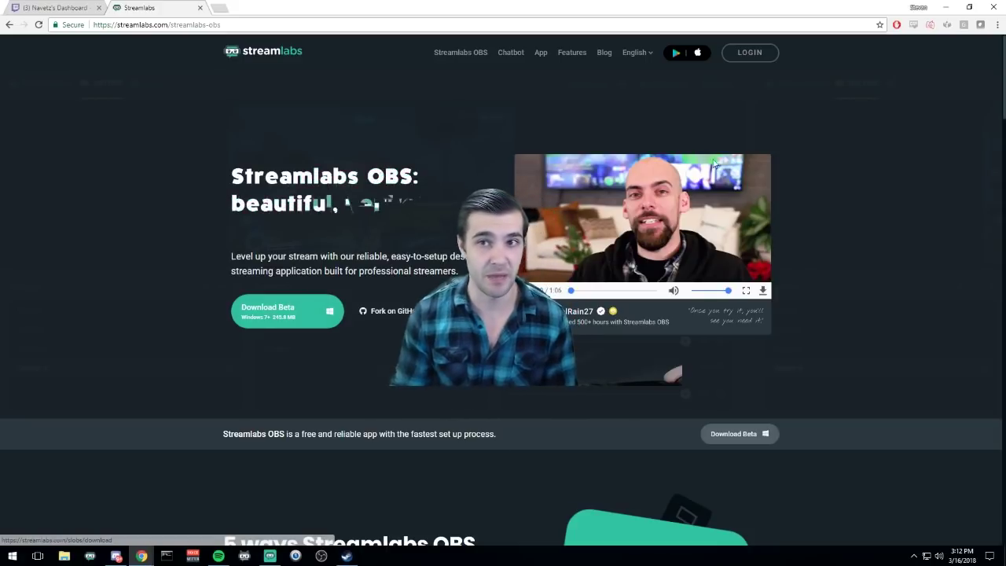
{"action": "key", "text": "alt+Tab"}
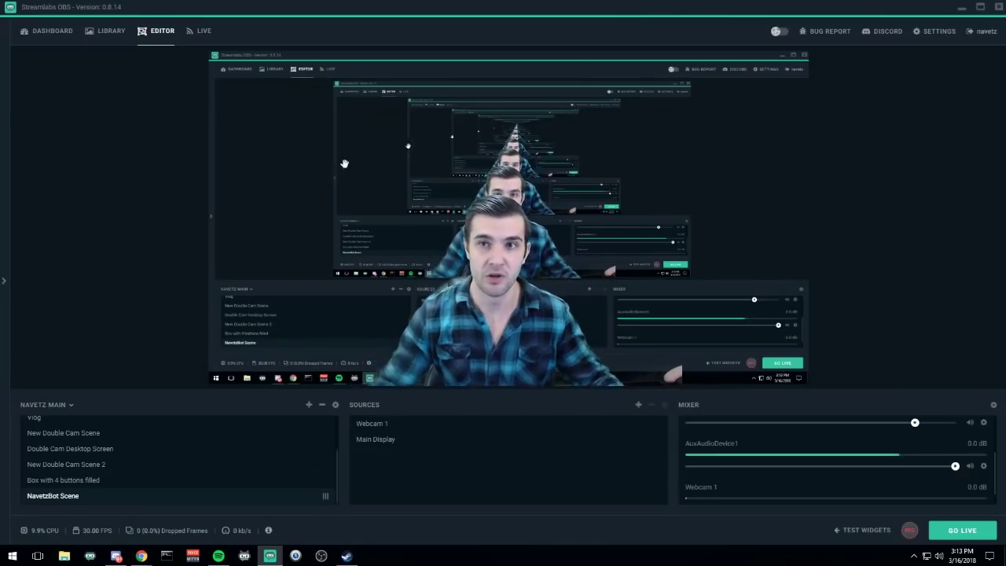
In Streamlabs OBS Settings, review the Stream, Output, Audio and Video pages.
{"action": "left_click", "coordinate": [937, 32]}
{"action": "left_click", "coordinate": [364, 114]}
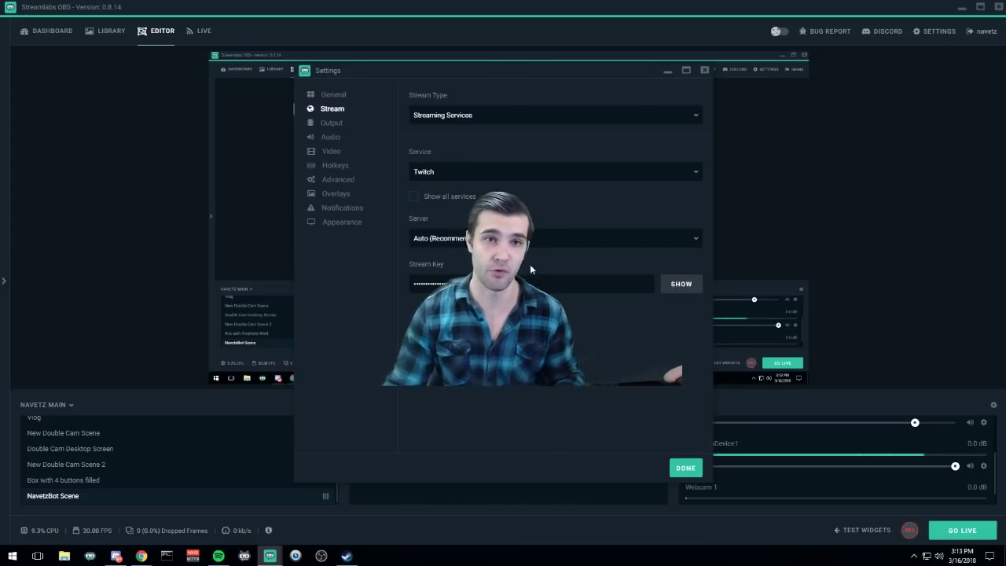
{"action": "left_click", "coordinate": [382, 126]}
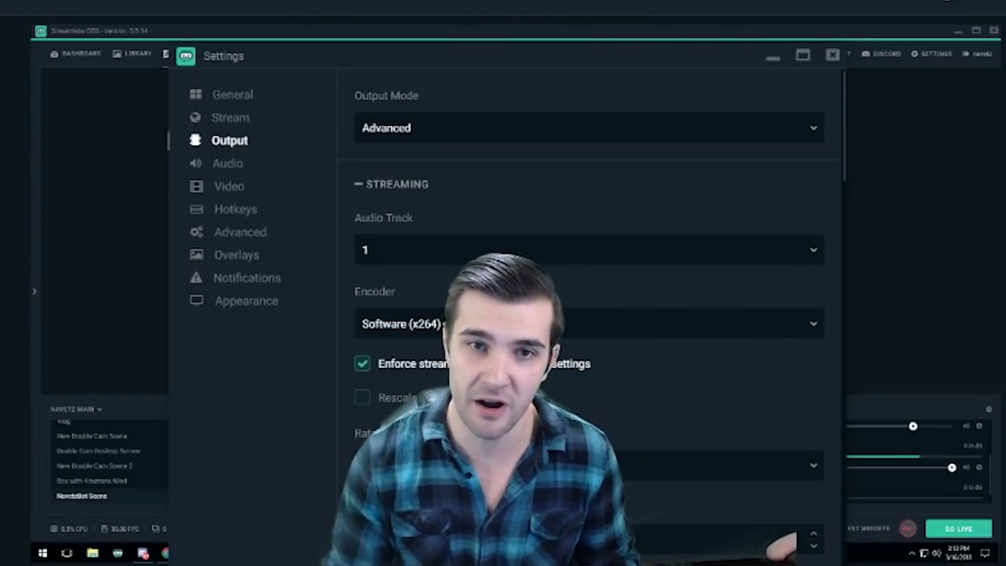
{"action": "scroll", "coordinate": [331, 356], "scroll_direction": "down", "scroll_amount": 4}
{"action": "scroll", "coordinate": [331, 356], "scroll_direction": "down", "scroll_amount": 10}
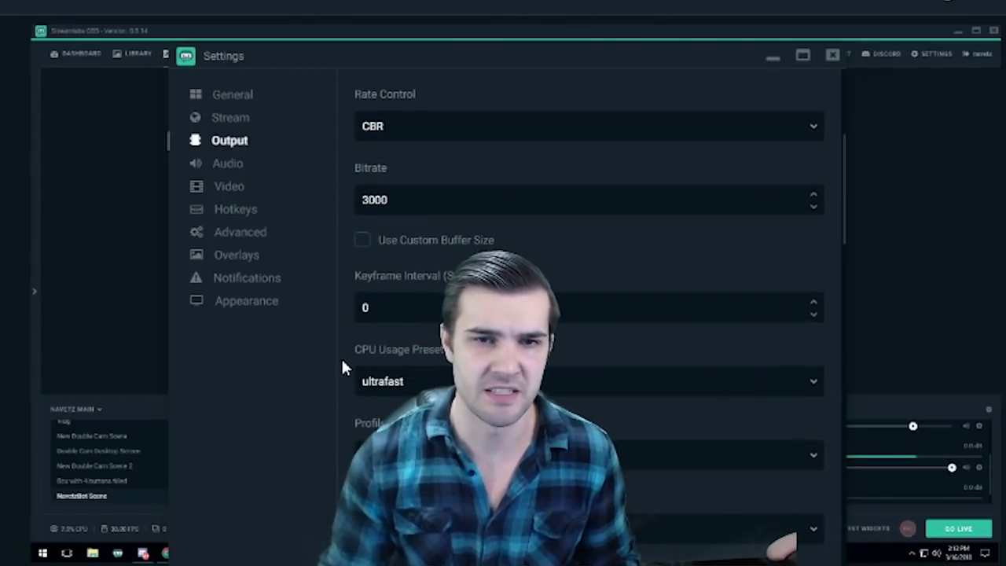
{"action": "scroll", "coordinate": [352, 386], "scroll_direction": "down", "scroll_amount": 15}
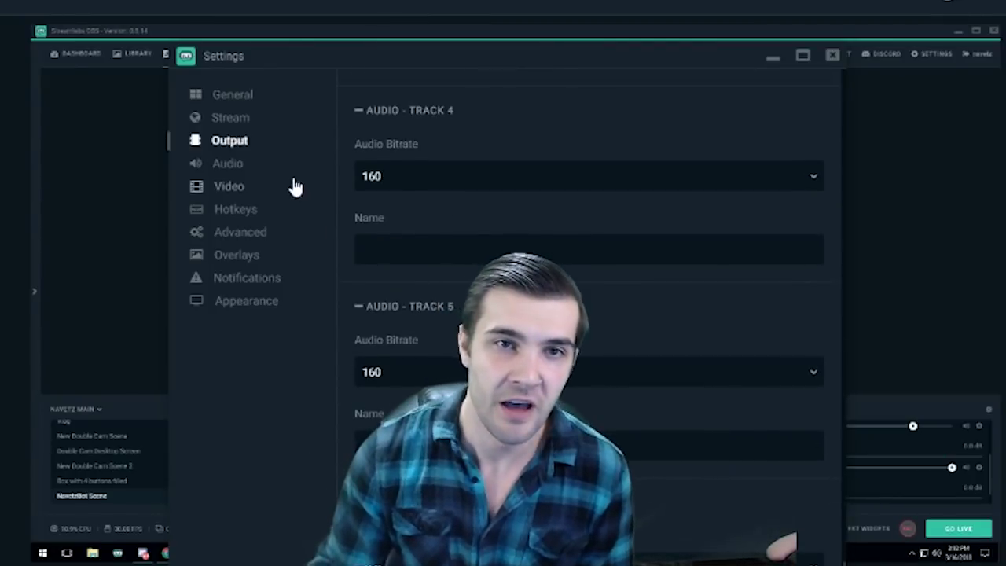
{"action": "left_click", "coordinate": [273, 169]}
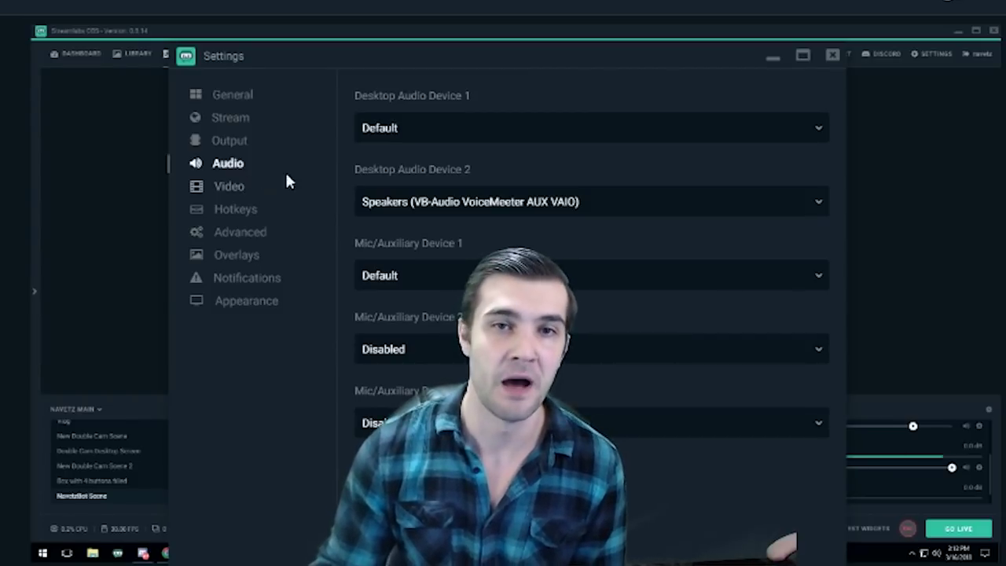
{"action": "left_click", "coordinate": [246, 183]}
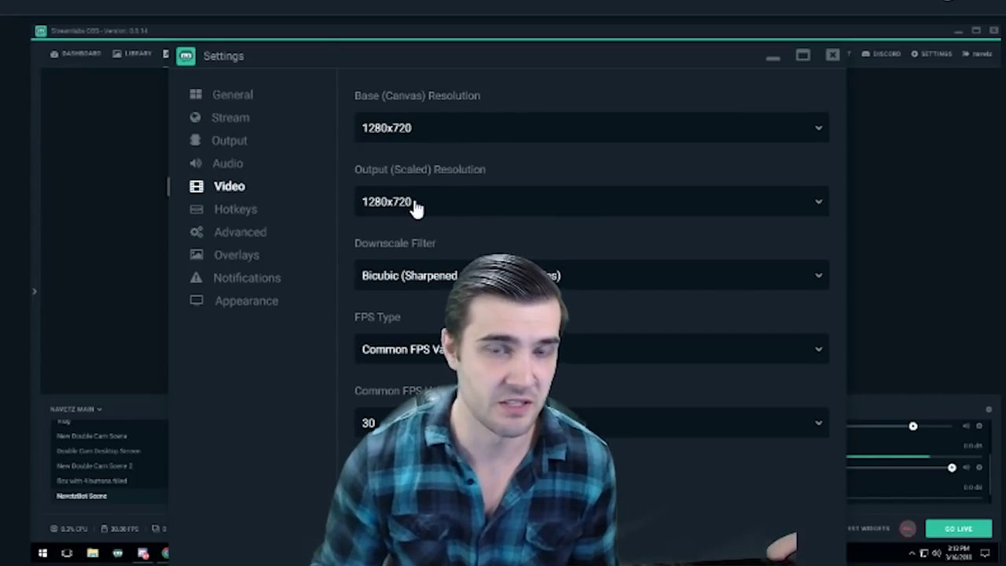
Review the Hotkeys, Advanced, Overlays, Notifications and Appearance pages, then close Settings.
{"action": "left_click", "coordinate": [275, 214]}
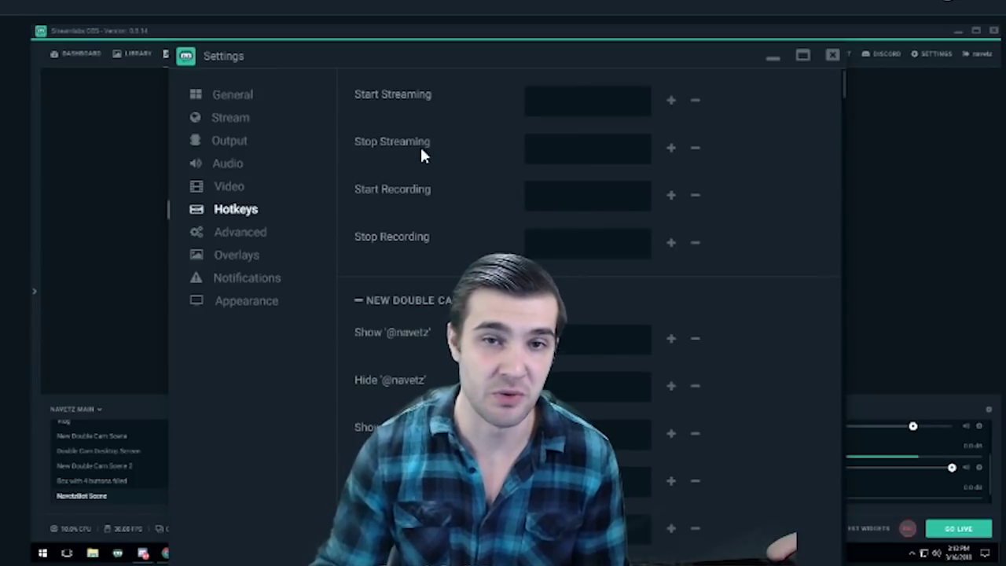
{"action": "scroll", "coordinate": [386, 308], "scroll_direction": "down", "scroll_amount": 15}
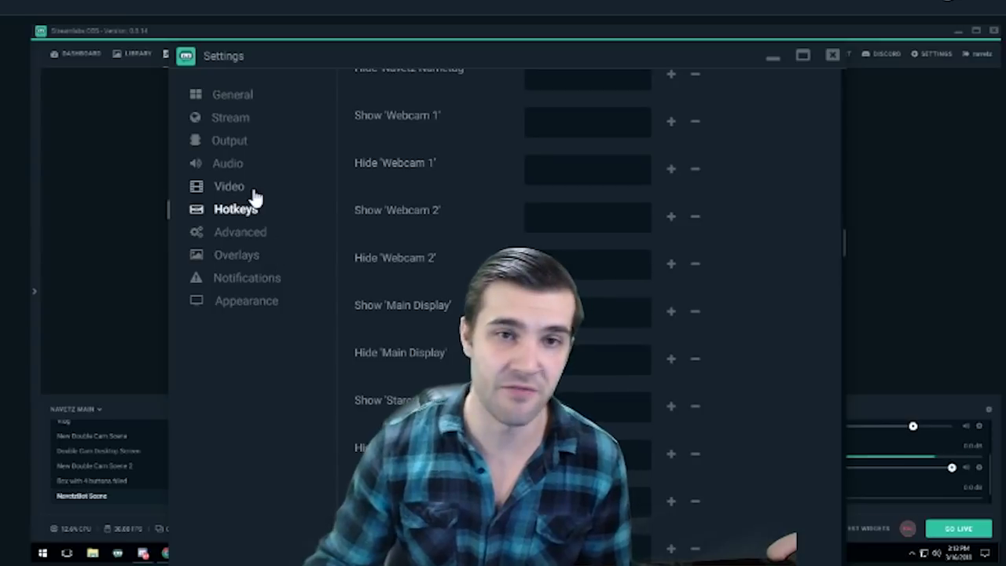
{"action": "left_click", "coordinate": [253, 236]}
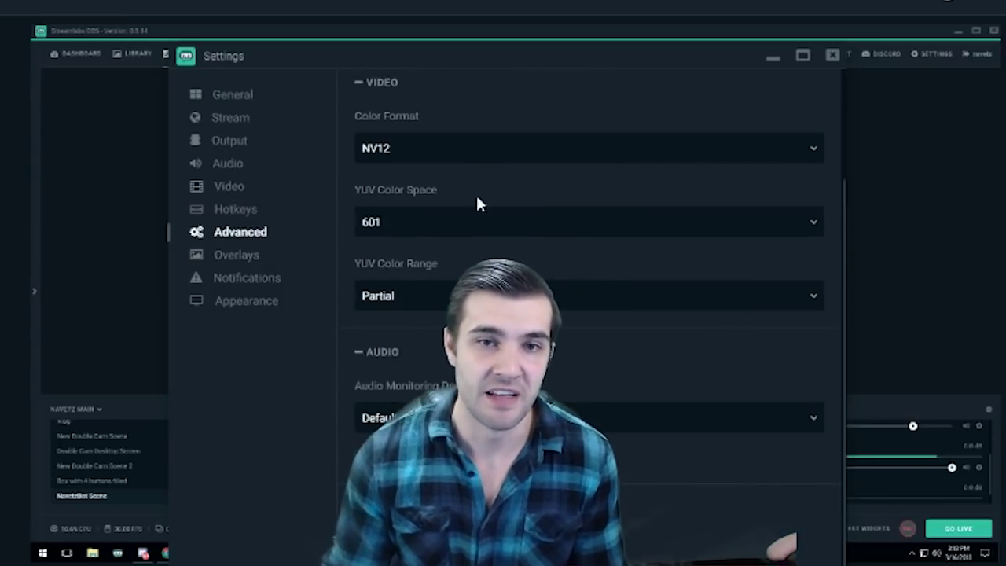
{"action": "left_click", "coordinate": [264, 253]}
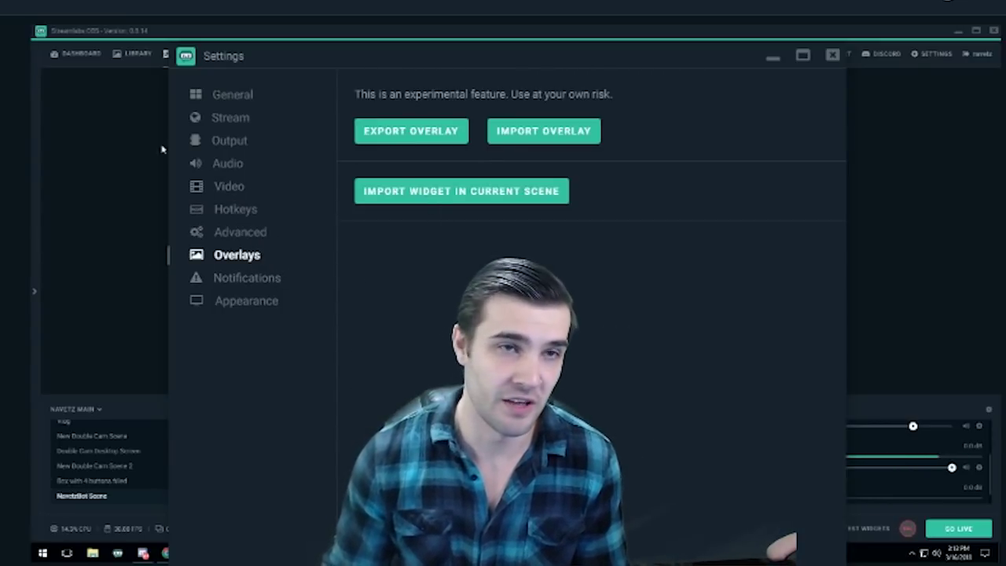
{"action": "left_click", "coordinate": [262, 283]}
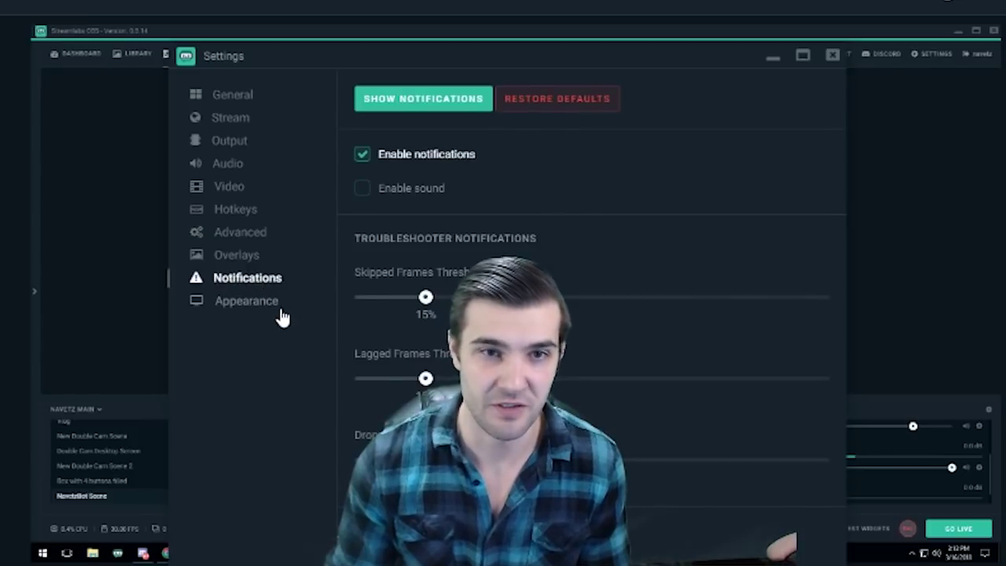
{"action": "left_click", "coordinate": [280, 316]}
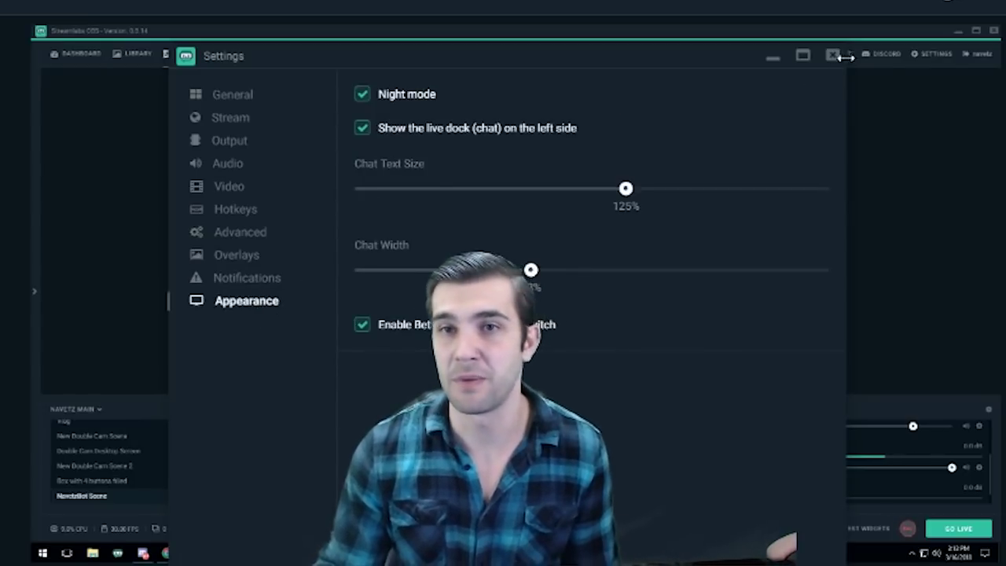
{"action": "left_click", "coordinate": [833, 55]}
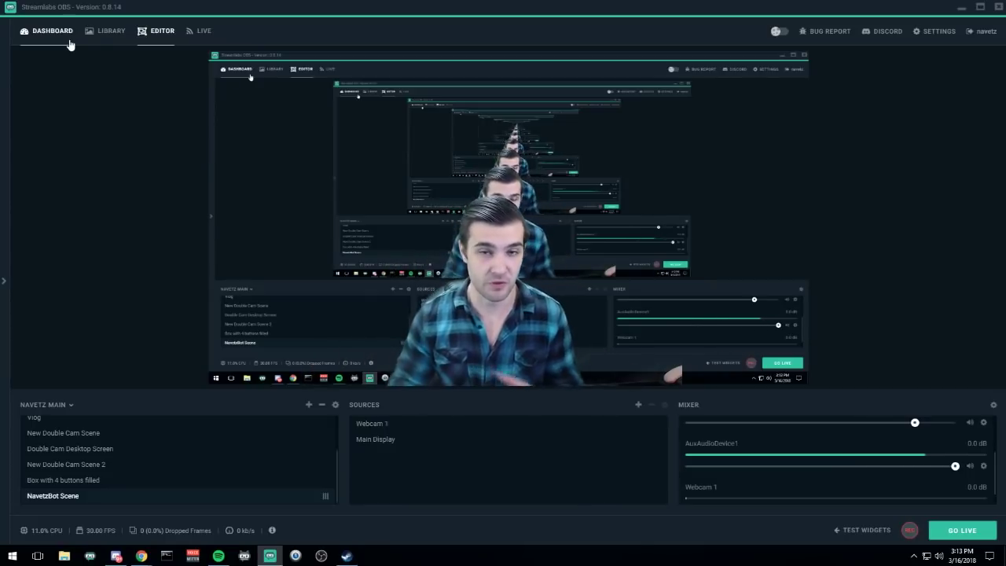
Compare the app's Dashboard broadcast stats and recent events with the Streamlabs web dashboard.
{"action": "left_click", "coordinate": [66, 44]}
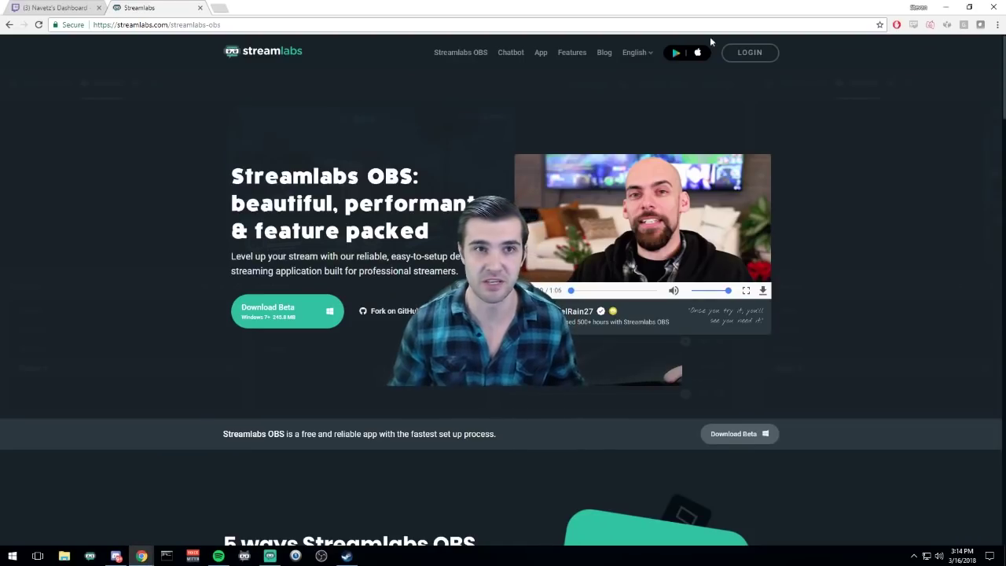
{"action": "left_click", "coordinate": [734, 55]}
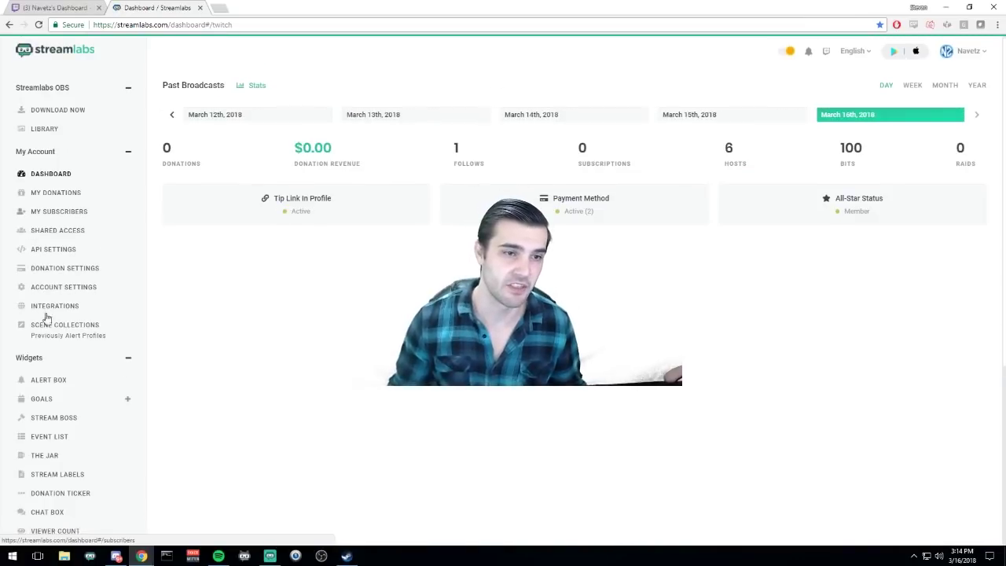
{"action": "scroll", "coordinate": [45, 316], "scroll_direction": "down", "scroll_amount": 4}
{"action": "scroll", "coordinate": [56, 360], "scroll_direction": "up", "scroll_amount": 4}
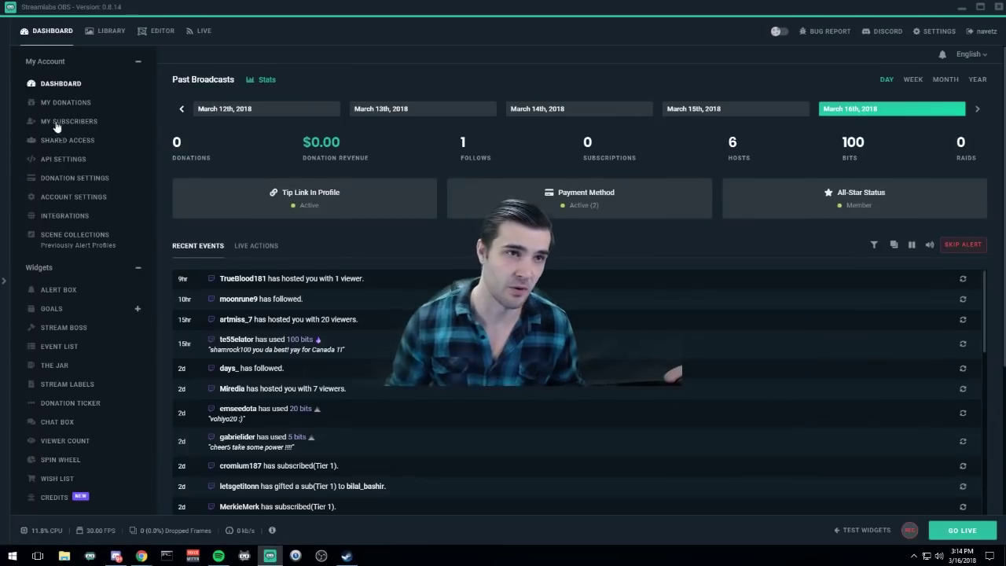
Open the Alert Box widget settings and look through the Follows alert options.
{"action": "scroll", "coordinate": [75, 240], "scroll_direction": "down", "scroll_amount": 3}
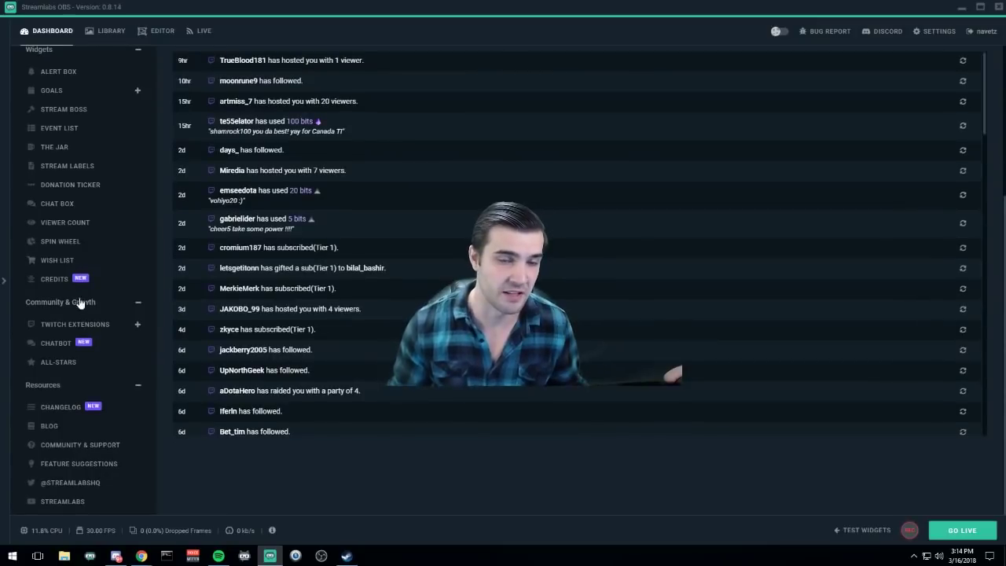
{"action": "scroll", "coordinate": [78, 293], "scroll_direction": "up", "scroll_amount": 3}
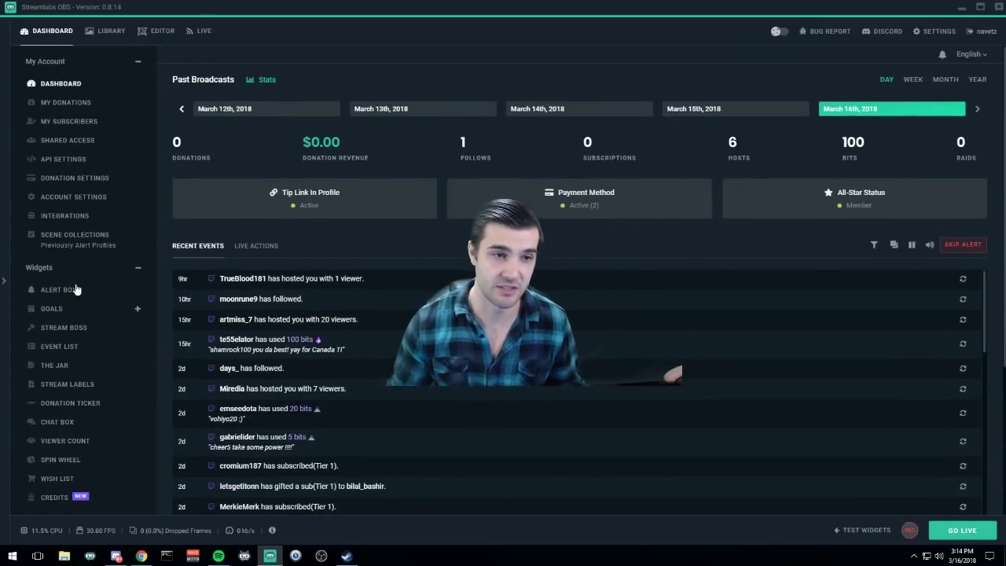
{"action": "left_click", "coordinate": [77, 289]}
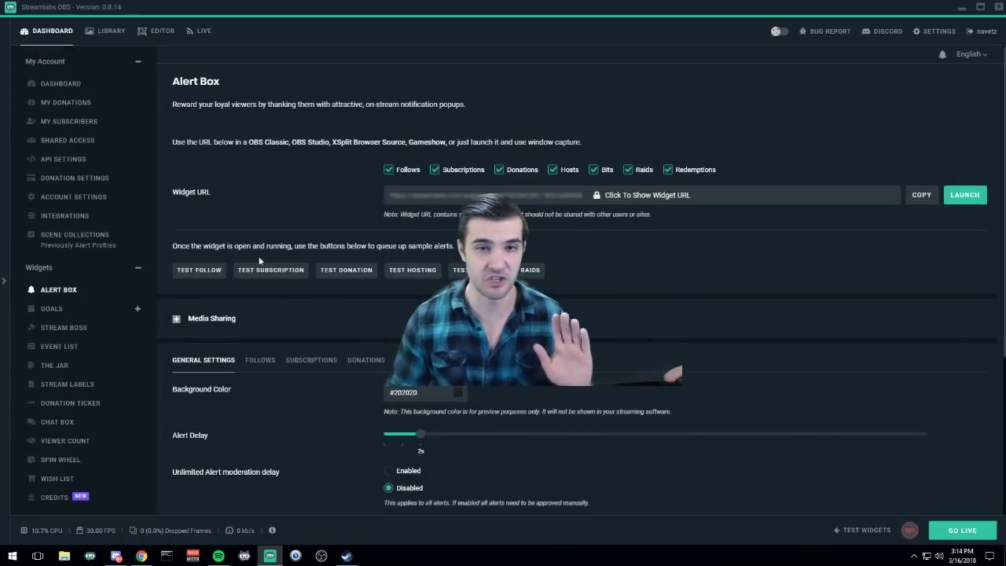
{"action": "scroll", "coordinate": [698, 272], "scroll_direction": "down", "scroll_amount": 3}
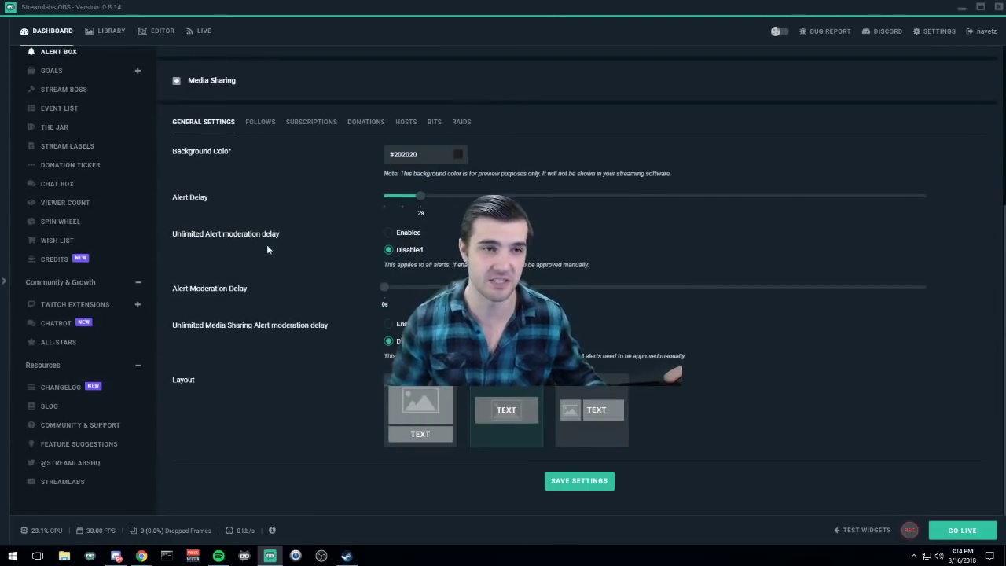
{"action": "scroll", "coordinate": [102, 225], "scroll_direction": "up", "scroll_amount": 2}
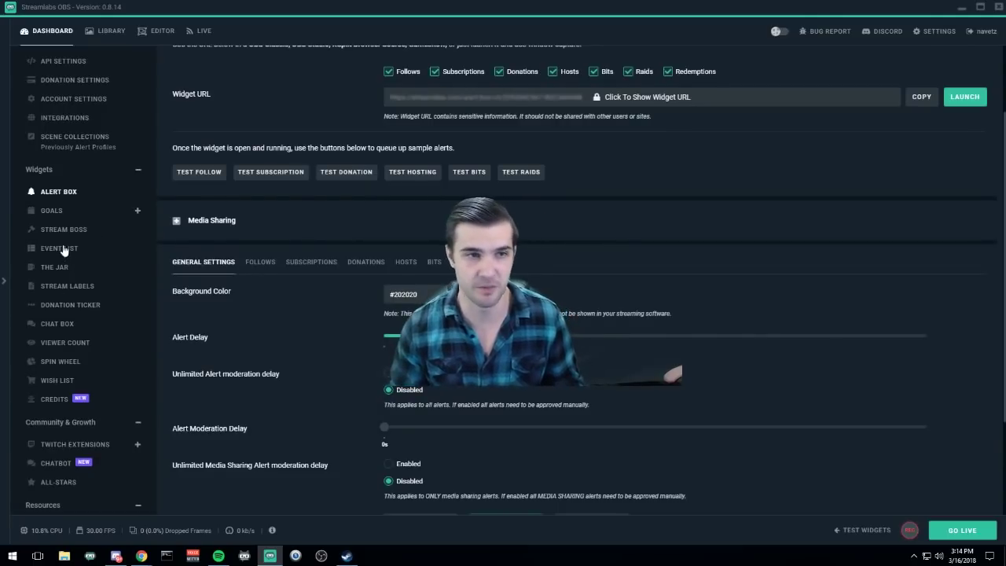
{"action": "scroll", "coordinate": [63, 250], "scroll_direction": "up", "scroll_amount": 3}
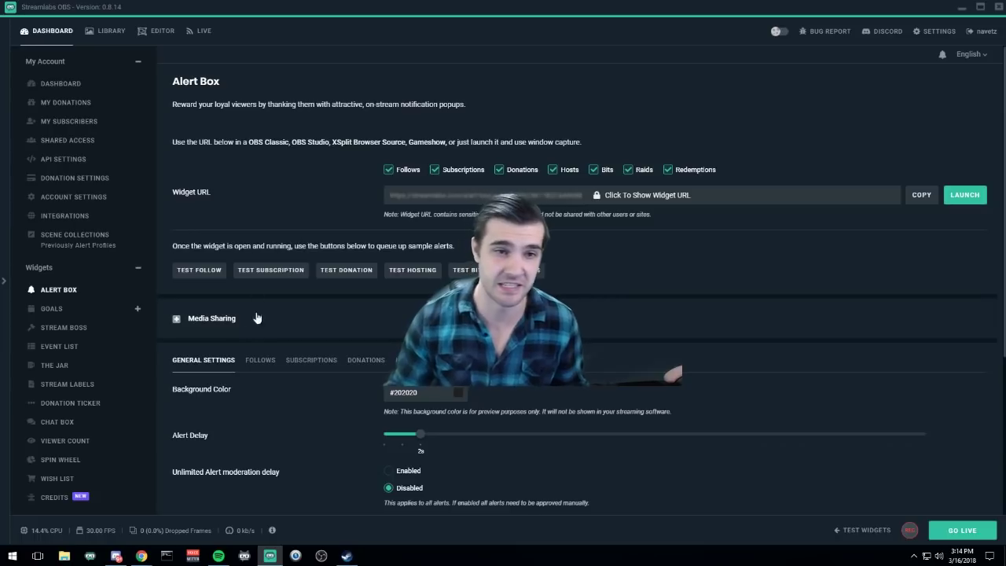
{"action": "left_click", "coordinate": [260, 360]}
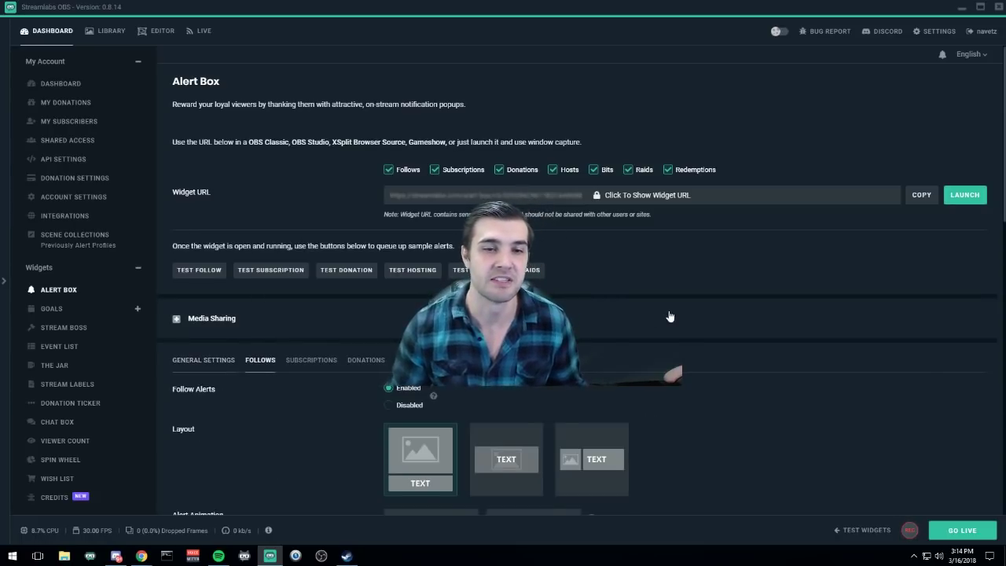
{"action": "scroll", "coordinate": [670, 317], "scroll_direction": "down", "scroll_amount": 5}
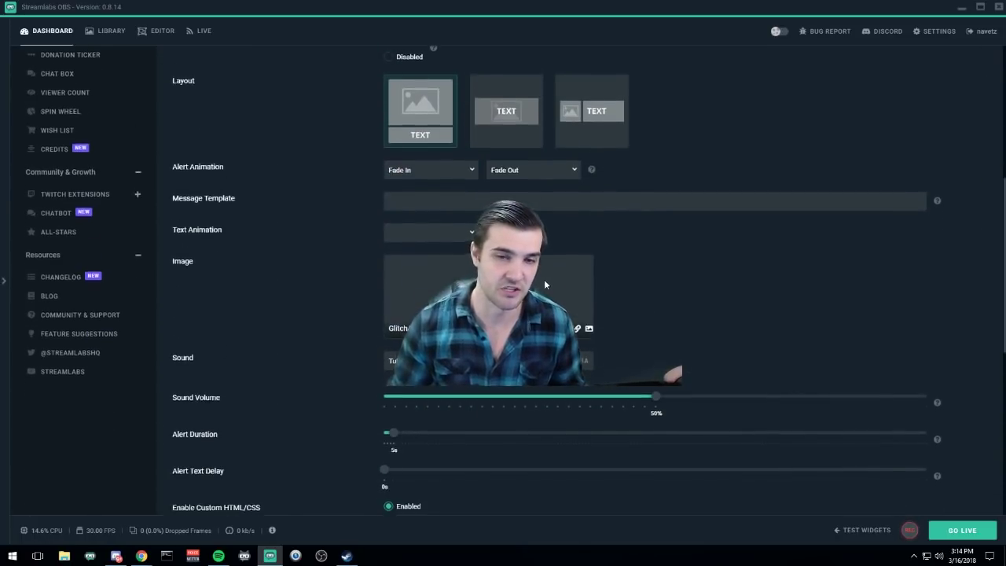
{"action": "scroll", "coordinate": [544, 279], "scroll_direction": "up", "scroll_amount": 5}
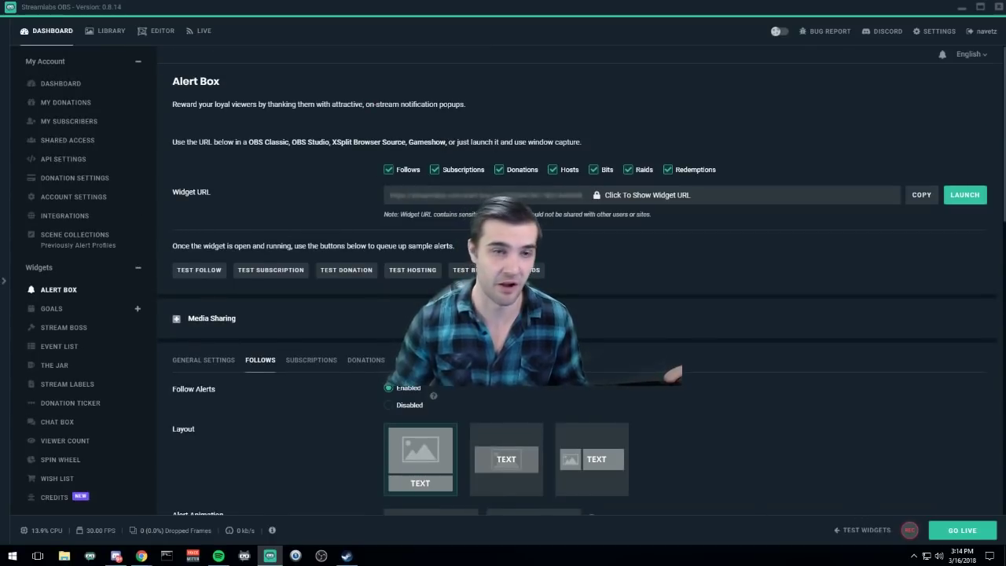
Fire a test alert, hide the test widgets, and switch to the overlay Library.
{"action": "left_click", "coordinate": [860, 531]}
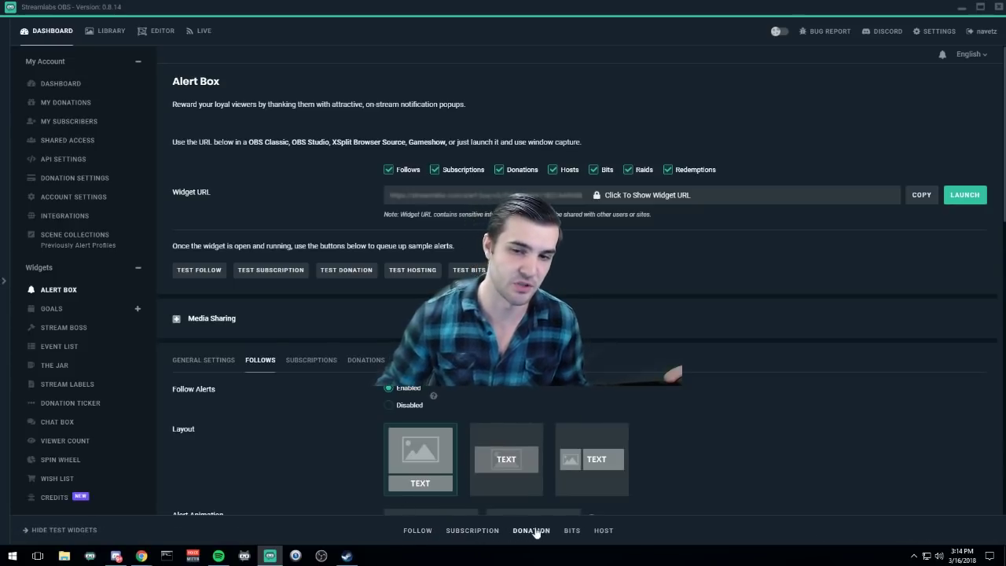
{"action": "left_click", "coordinate": [571, 530]}
{"action": "left_click", "coordinate": [66, 530]}
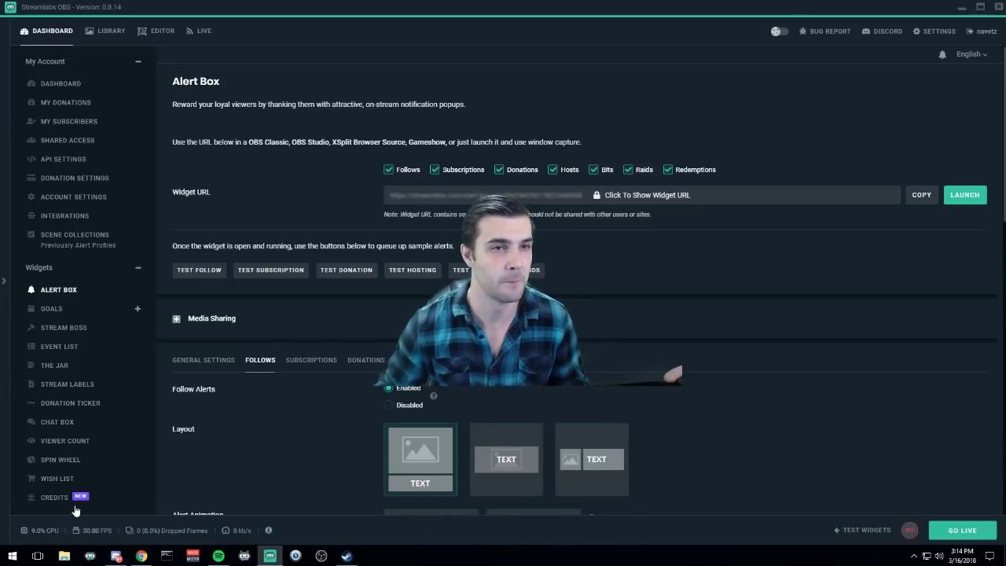
{"action": "left_click", "coordinate": [101, 37]}
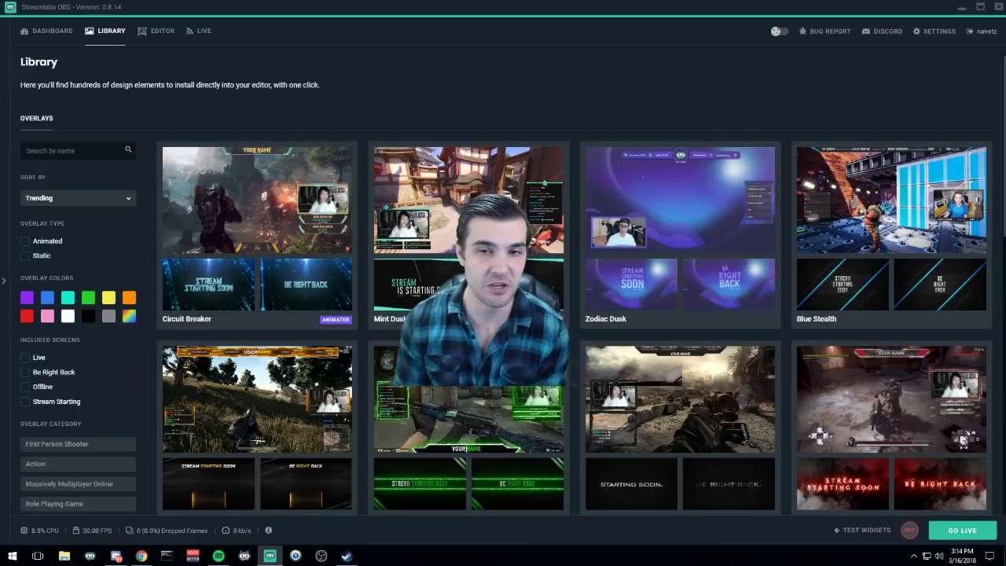
Install the Mint Dusk overlay from its Library details page.
{"action": "left_click", "coordinate": [563, 276]}
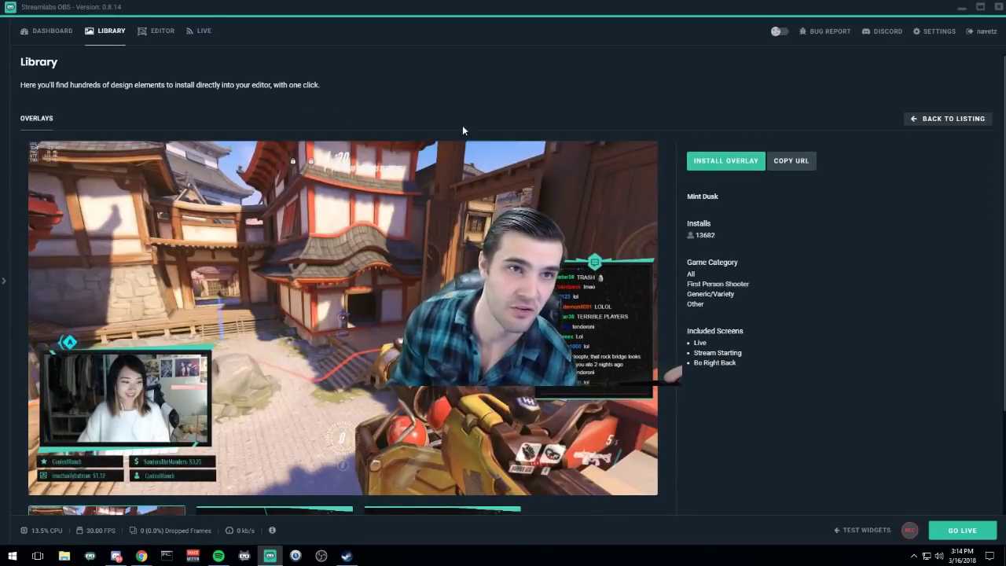
{"action": "left_click", "coordinate": [710, 164]}
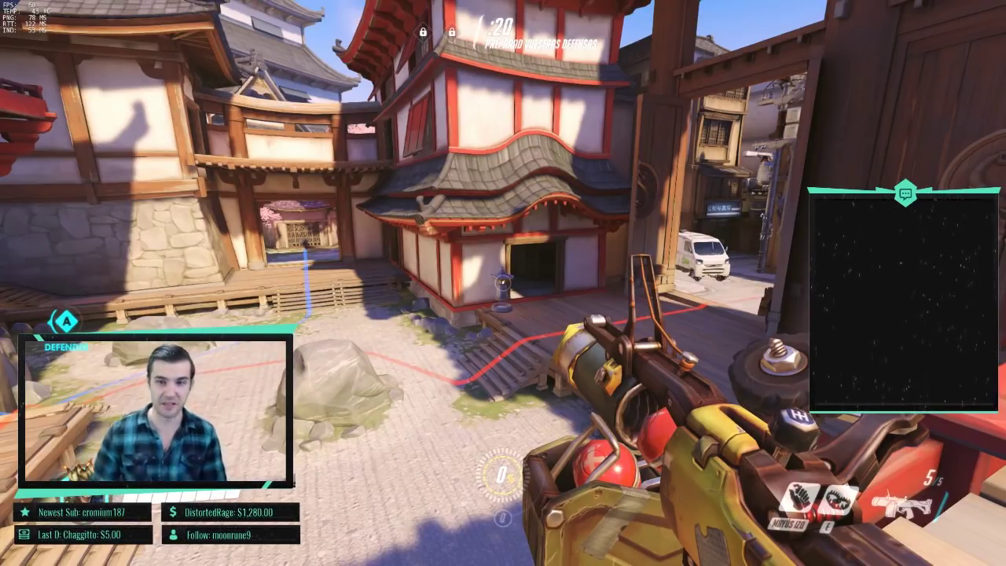
Return to Streamlabs OBS and select the recent follower label in the Mint Dusk preview.
{"action": "key", "text": "alt+Tab"}
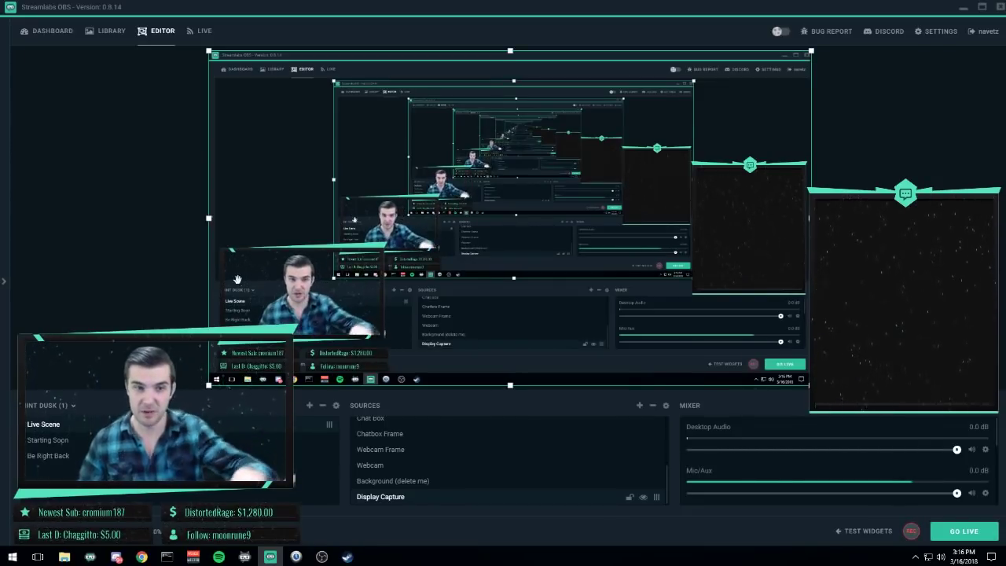
{"action": "left_click", "coordinate": [338, 366]}
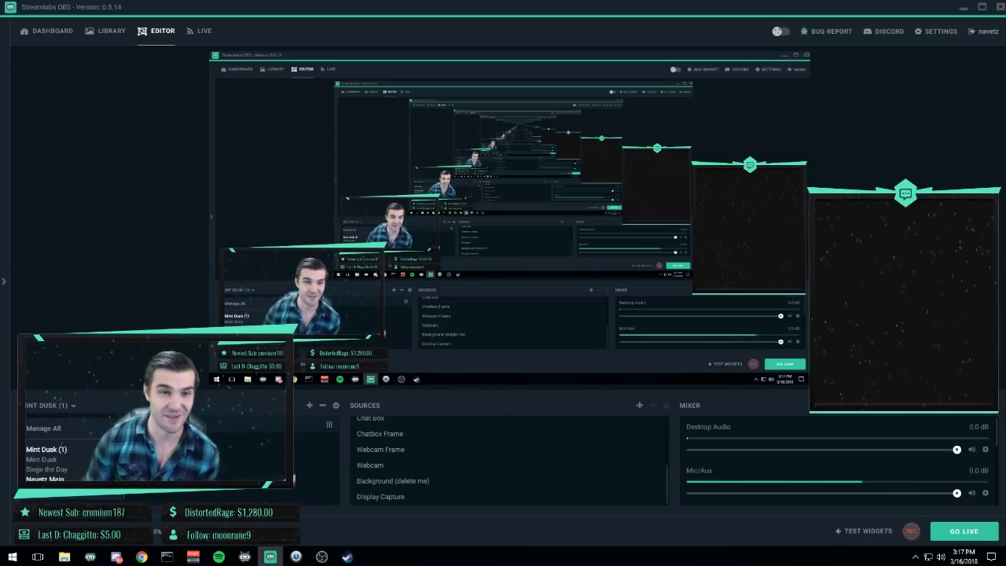
{"action": "left_click", "coordinate": [45, 478]}
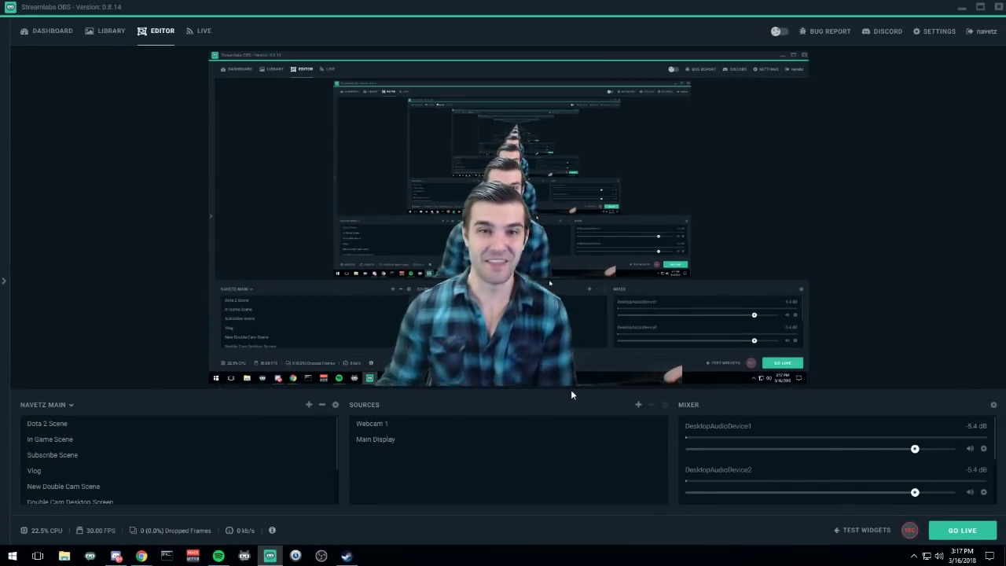
{"action": "scroll", "coordinate": [157, 468], "scroll_direction": "down", "scroll_amount": 3}
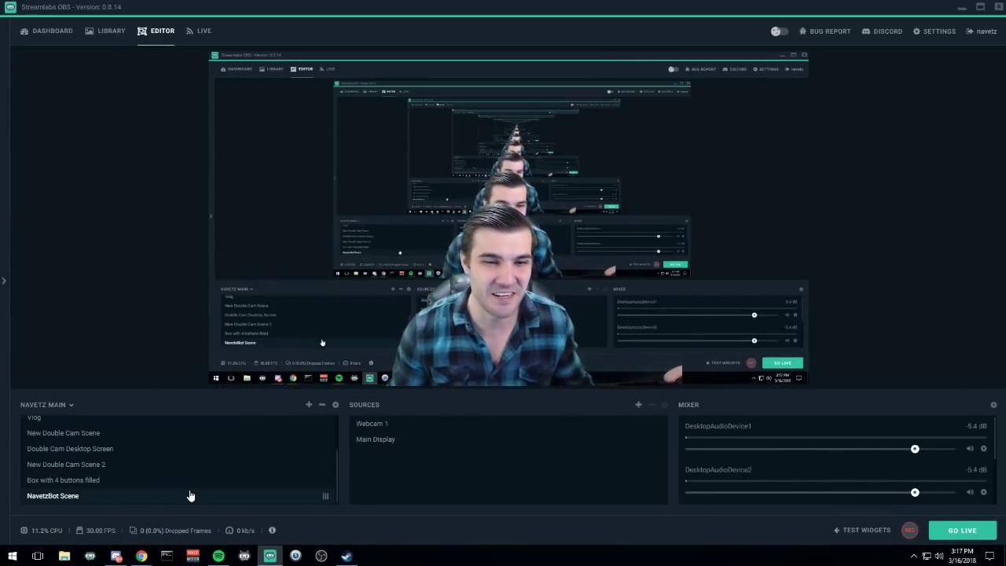
{"action": "scroll", "coordinate": [189, 493], "scroll_direction": "up", "scroll_amount": 3}
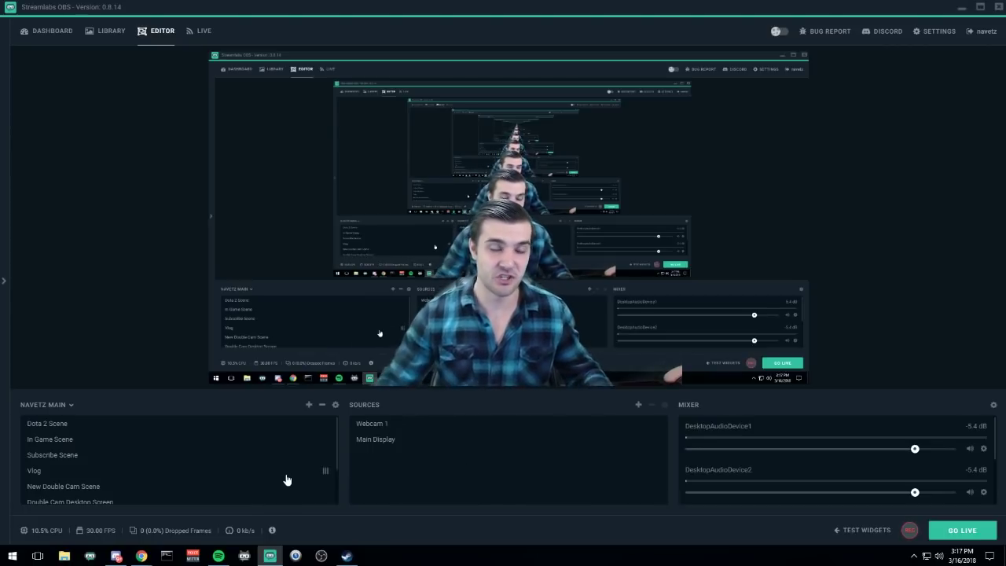
{"action": "scroll", "coordinate": [275, 481], "scroll_direction": "down", "scroll_amount": 3}
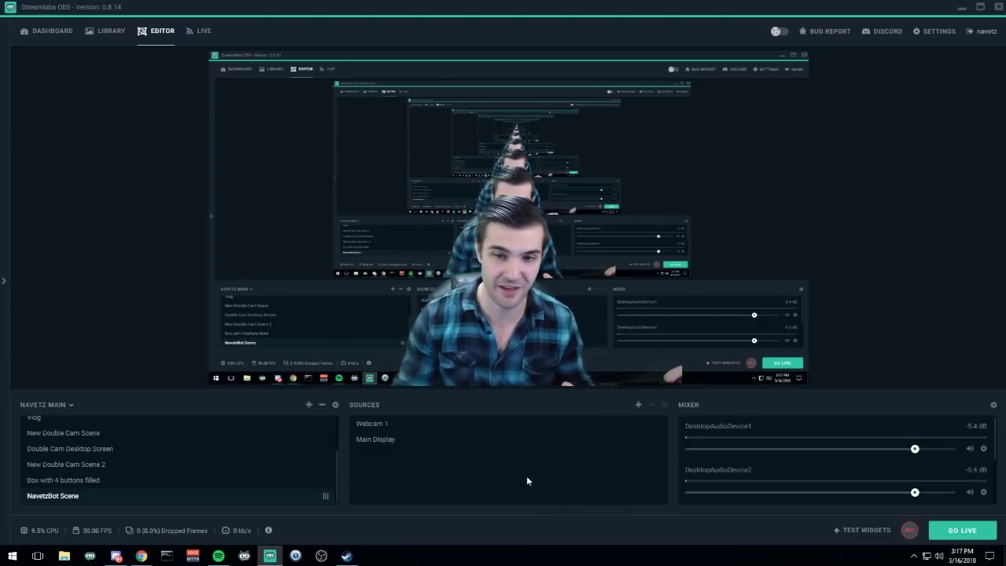
{"action": "scroll", "coordinate": [260, 457], "scroll_direction": "up", "scroll_amount": 1}
{"action": "scroll", "coordinate": [261, 460], "scroll_direction": "down", "scroll_amount": 2}
{"action": "scroll", "coordinate": [122, 443], "scroll_direction": "up", "scroll_amount": 4}
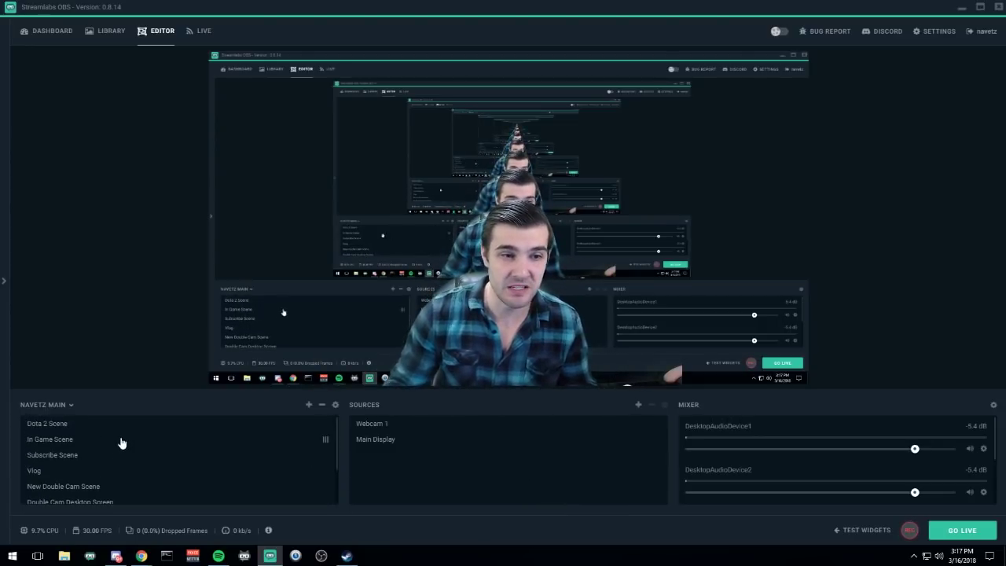
{"action": "scroll", "coordinate": [74, 420], "scroll_direction": "down", "scroll_amount": 3}
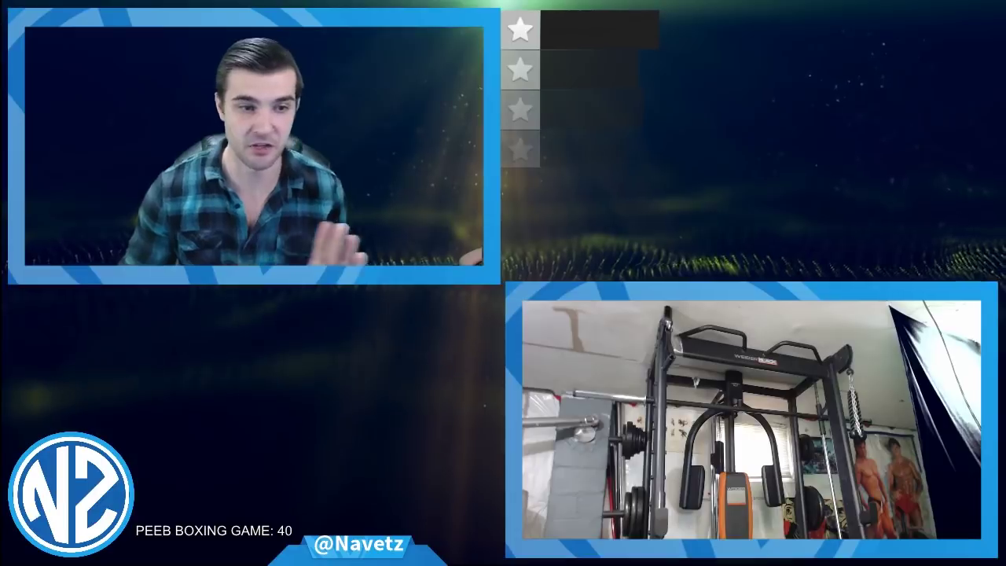
{"action": "left_click", "coordinate": [53, 495]}
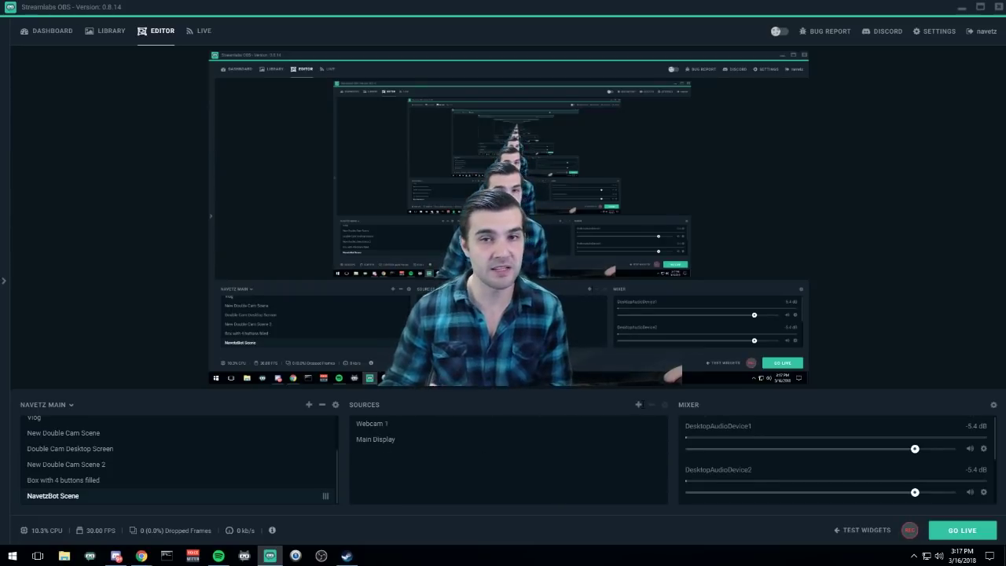
Add an Alertbox source named Alert Box to the scene, leaving its properties unchanged.
{"action": "left_click", "coordinate": [638, 408]}
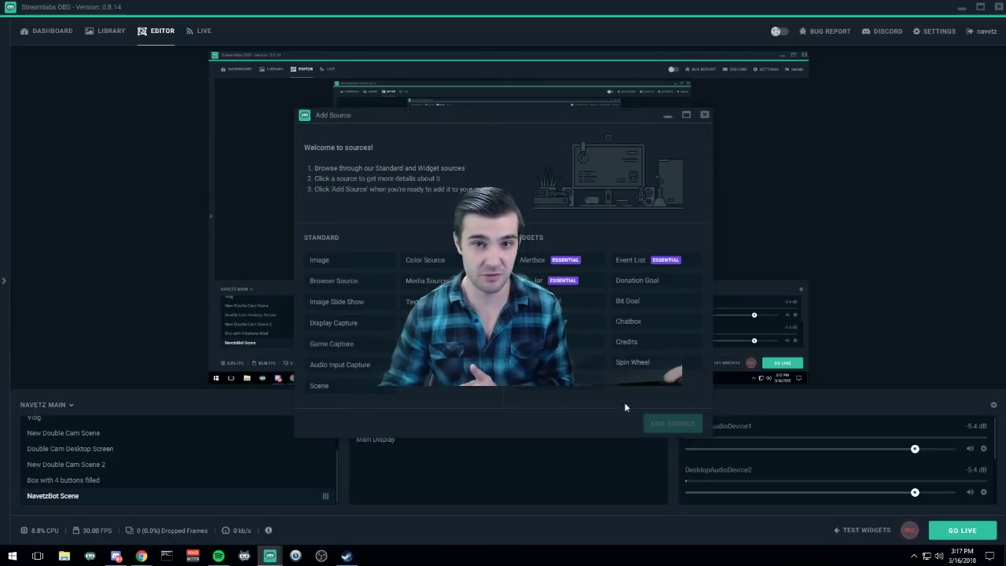
{"action": "left_click", "coordinate": [563, 265]}
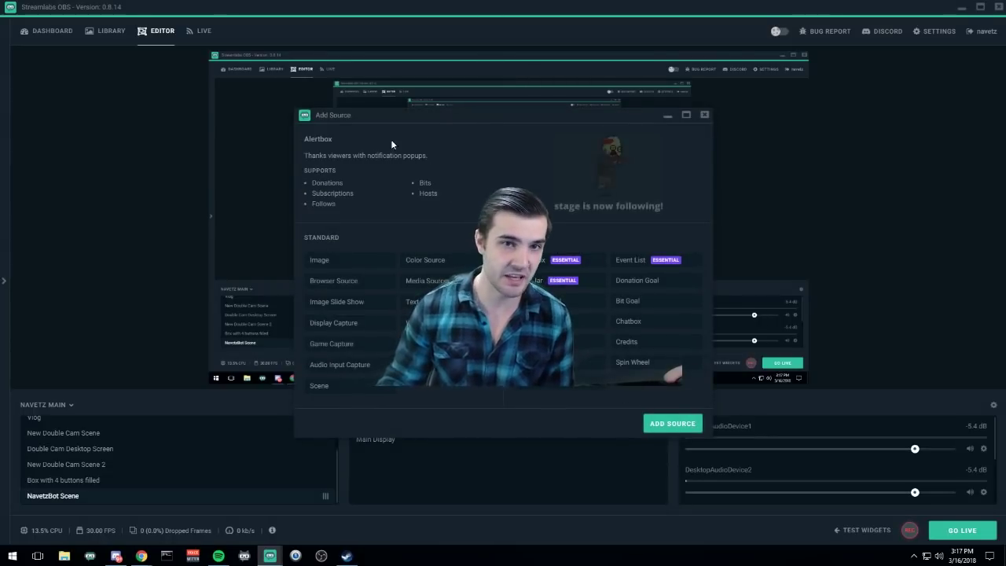
{"action": "left_click", "coordinate": [672, 423]}
{"action": "left_click", "coordinate": [583, 324]}
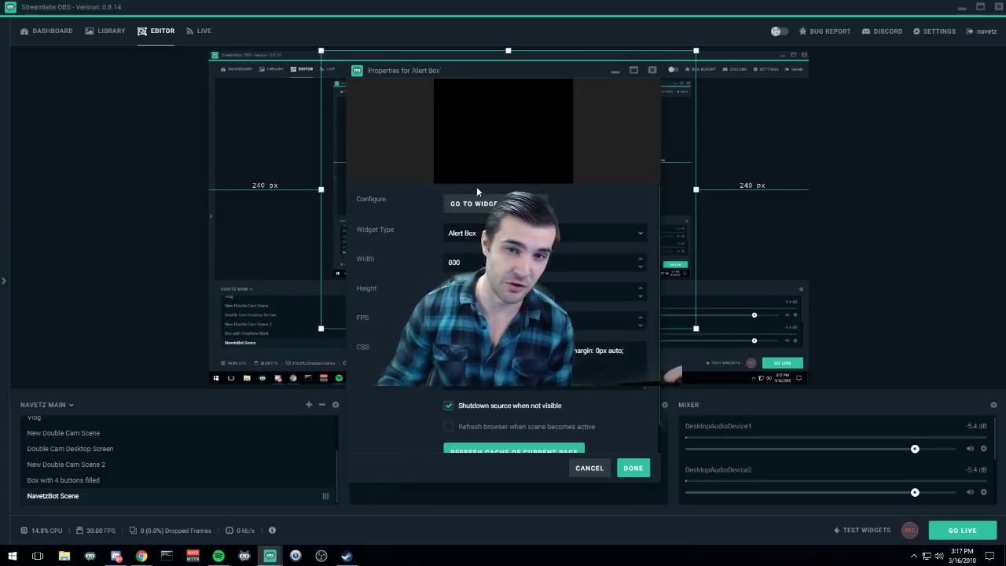
{"action": "left_click", "coordinate": [652, 70]}
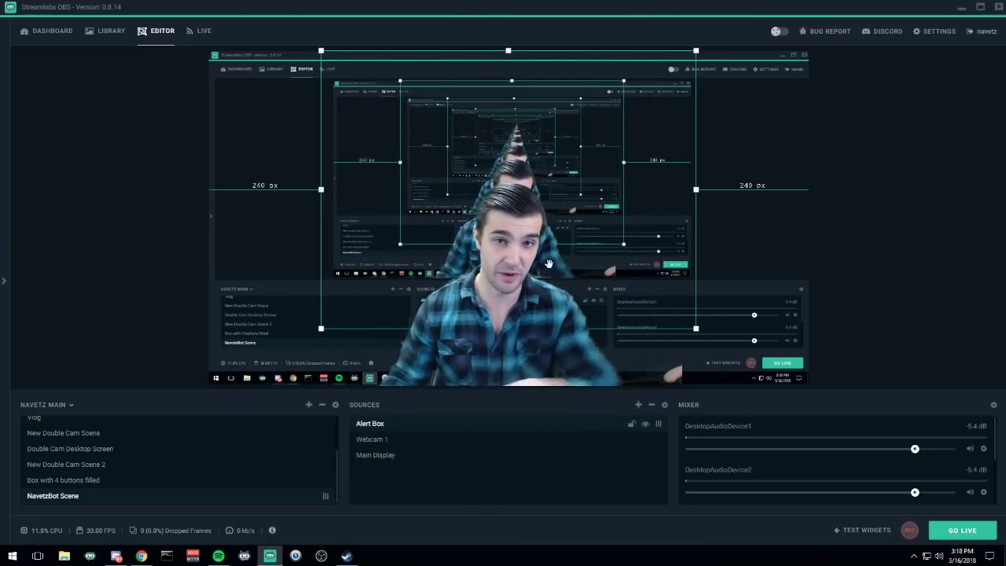
Fire a test follow alert and move Main Display below Webcam 1 in the sources.
{"action": "left_click", "coordinate": [865, 529]}
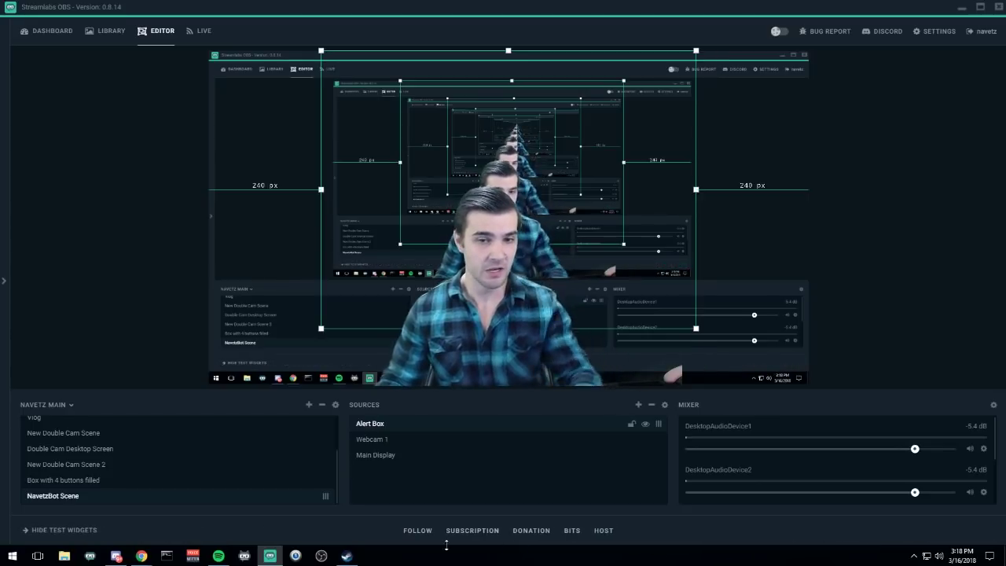
{"action": "left_click", "coordinate": [420, 530]}
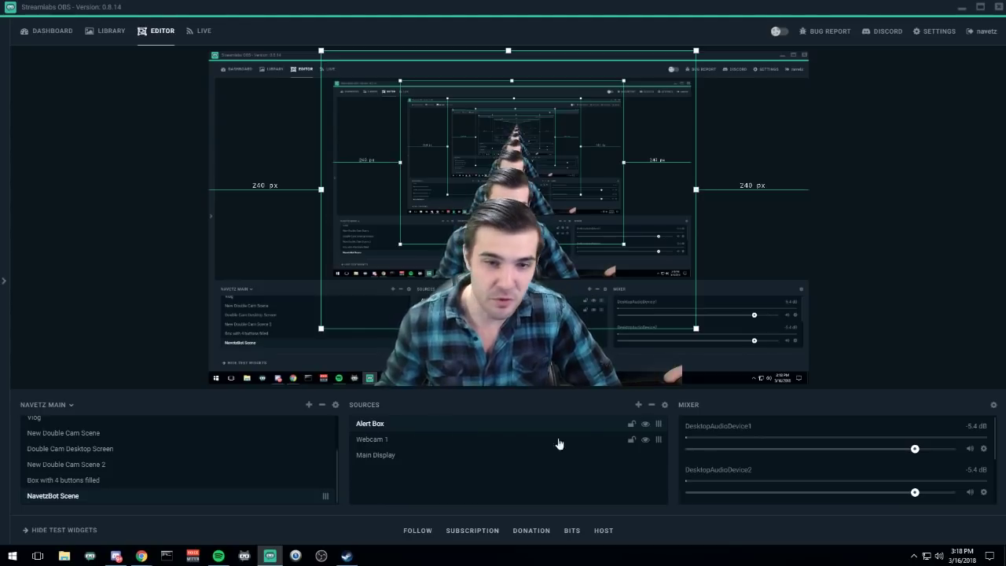
{"action": "left_click", "coordinate": [433, 456]}
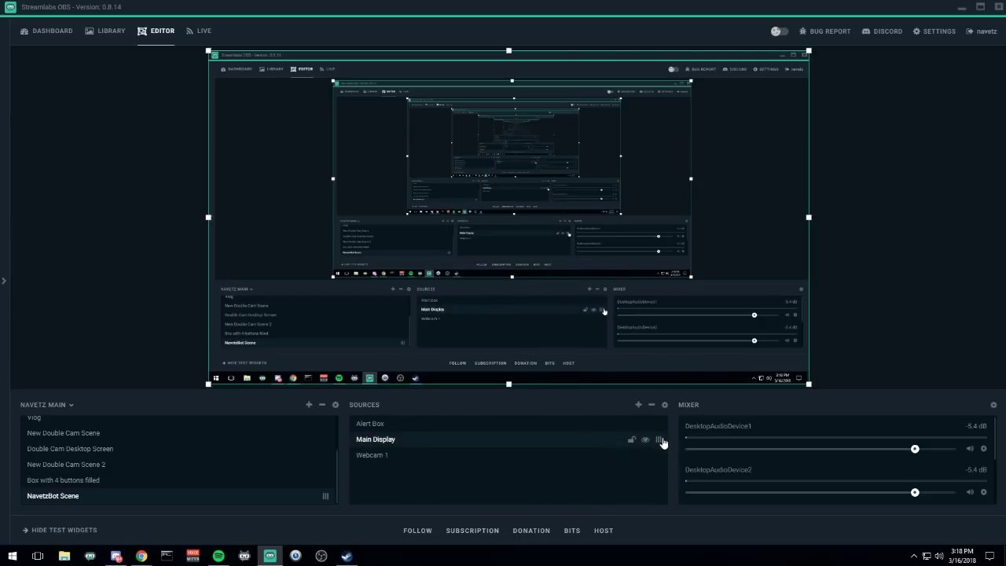
{"action": "left_click_drag", "start_coordinate": [661, 442], "coordinate": [651, 462]}
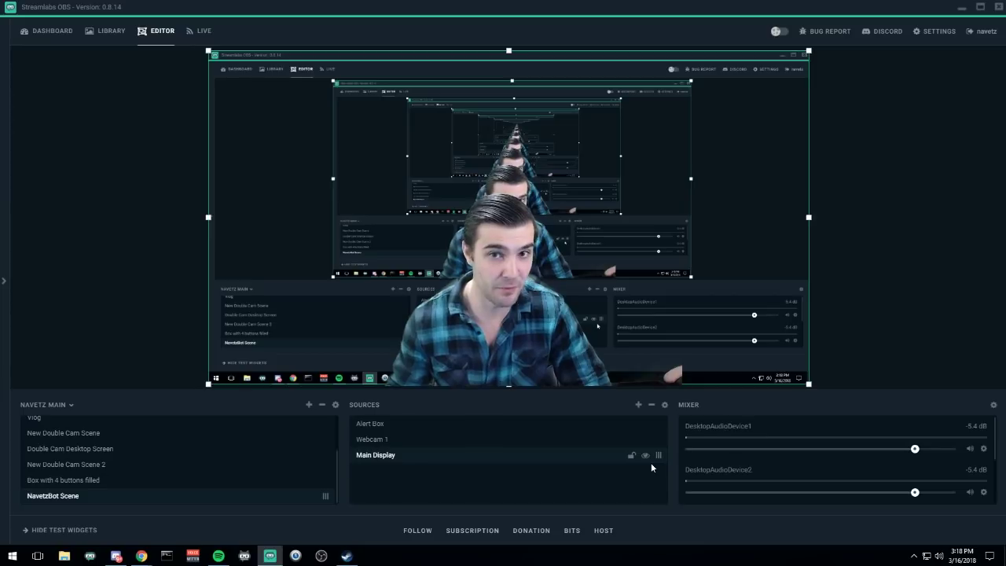
Hide test widgets, review AuxAudioDevice1's Noise Gate and compressor filters, then switch to Live view.
{"action": "left_click", "coordinate": [29, 530]}
{"action": "scroll", "coordinate": [849, 466], "scroll_direction": "down", "scroll_amount": 1}
{"action": "scroll", "coordinate": [861, 465], "scroll_direction": "down", "scroll_amount": 1}
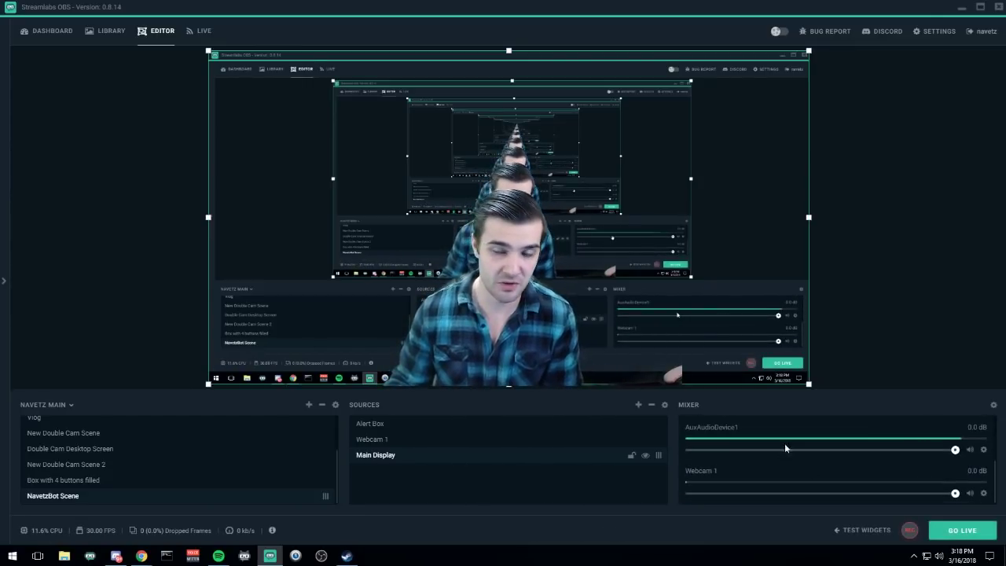
{"action": "left_click", "coordinate": [983, 450]}
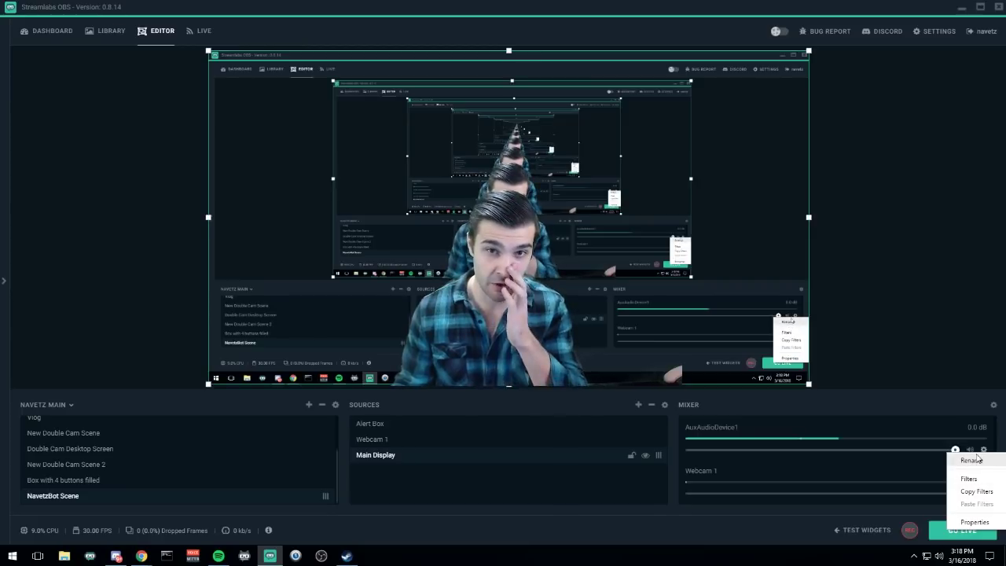
{"action": "left_click", "coordinate": [970, 478]}
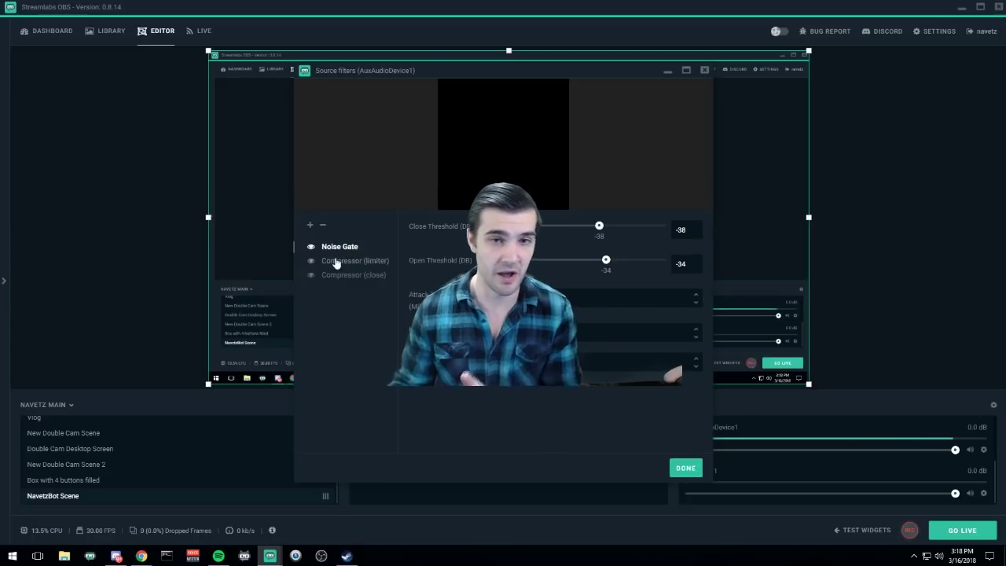
{"action": "left_click", "coordinate": [690, 469]}
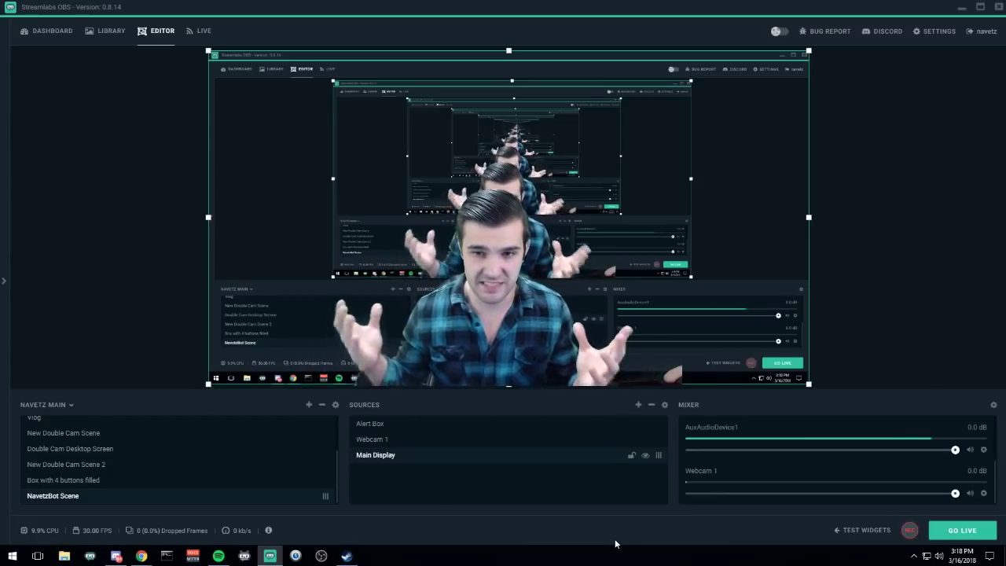
{"action": "left_click", "coordinate": [206, 33]}
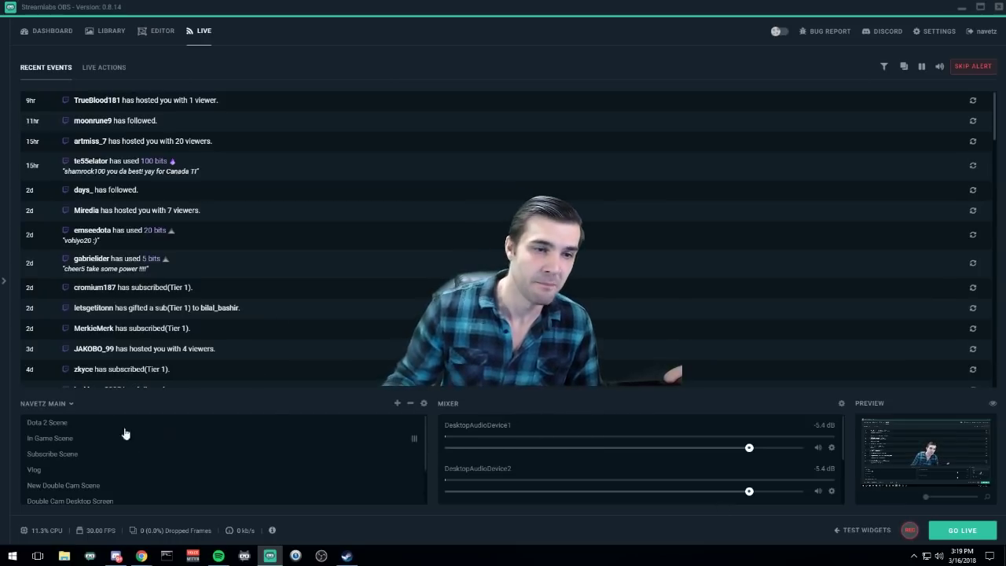
Switch to the light theme and back to dark, then visit Dashboard, Library and Editor.
{"action": "left_click", "coordinate": [776, 33]}
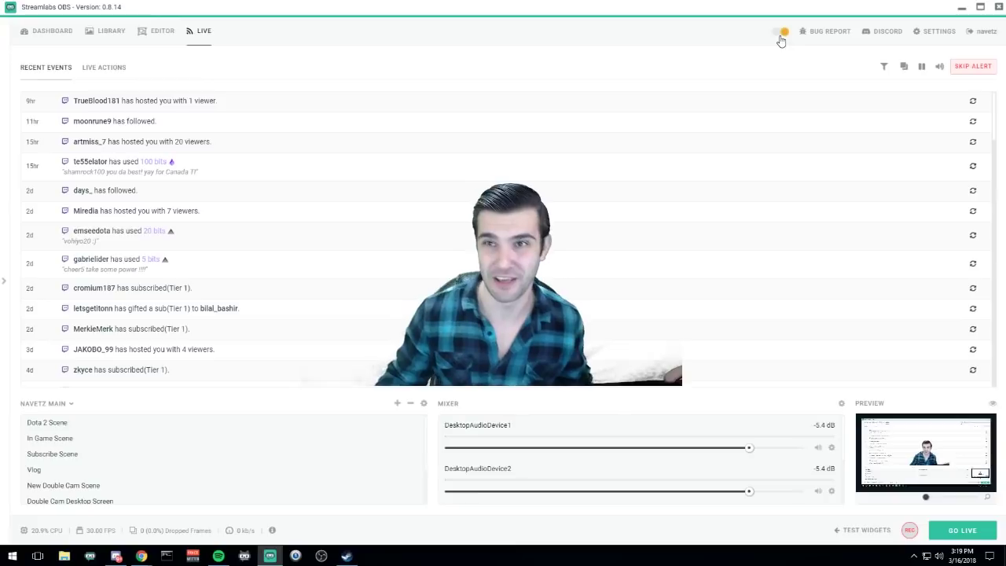
{"action": "left_click", "coordinate": [781, 34]}
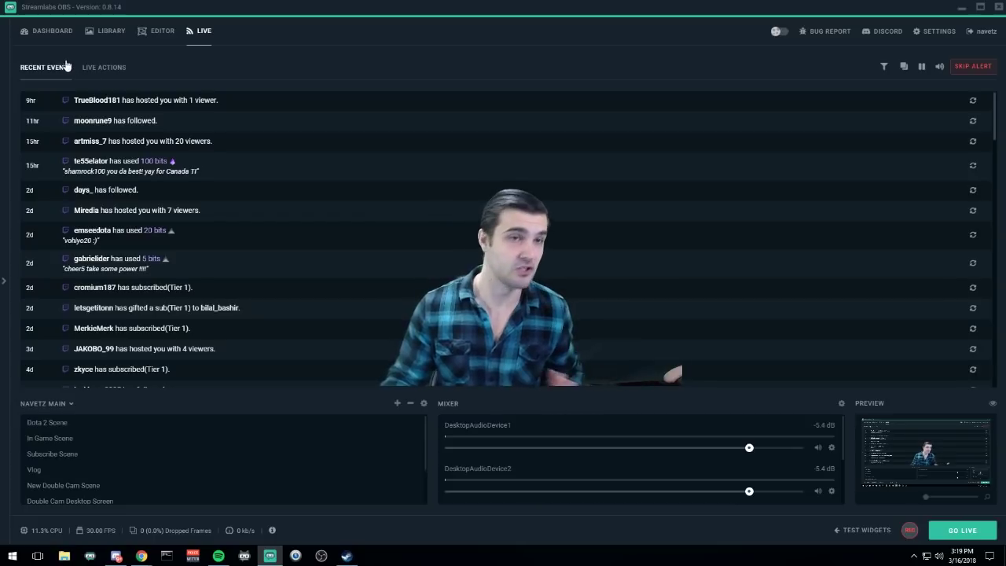
{"action": "left_click", "coordinate": [60, 35]}
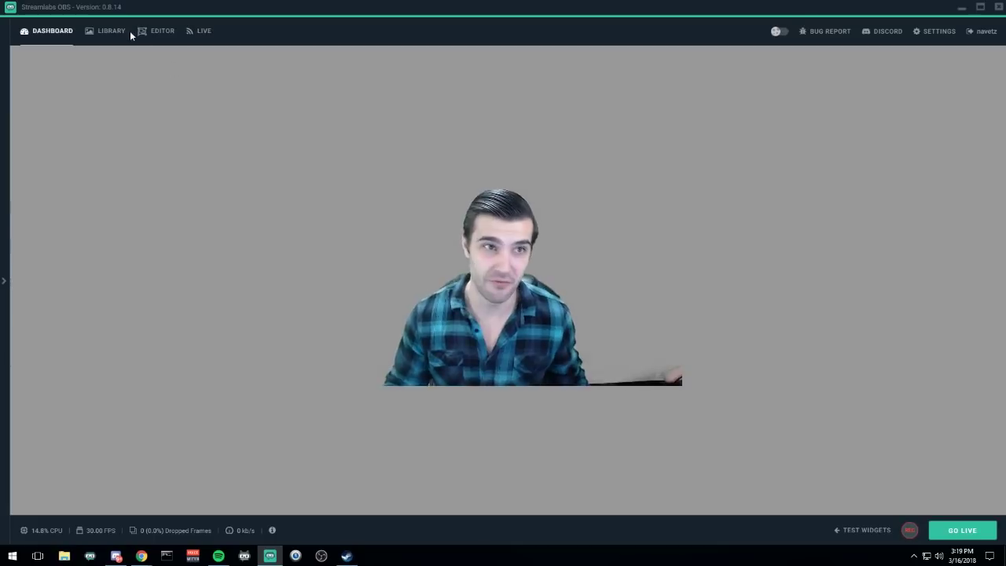
{"action": "left_click", "coordinate": [114, 34]}
{"action": "left_click", "coordinate": [157, 33]}
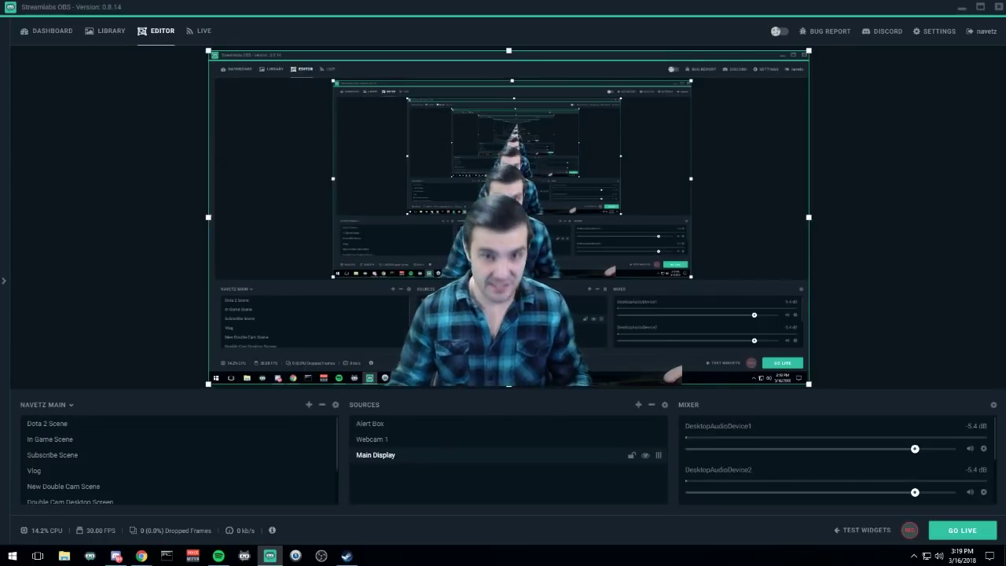